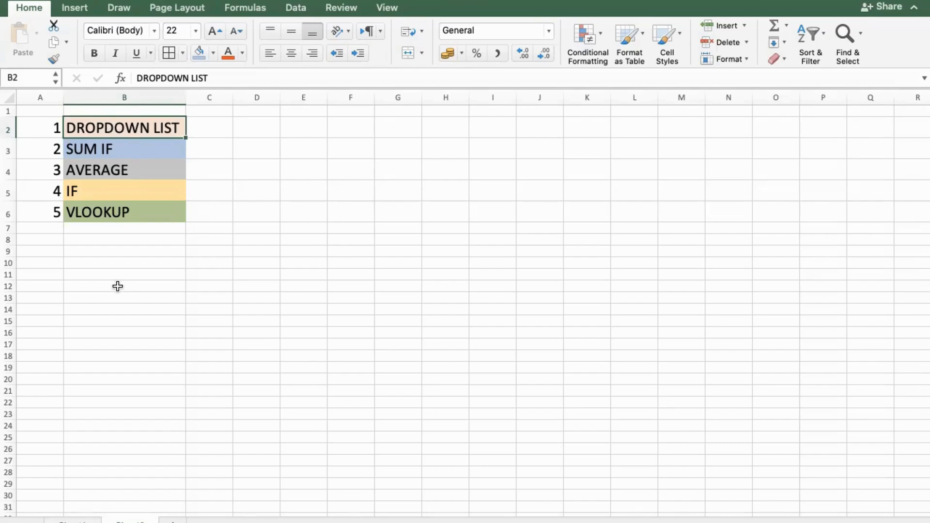
# - On the sheet with the invoice table, add list data validation to cell E5 using the product names in B4:B11 as source
pyautogui.click(80, 522)
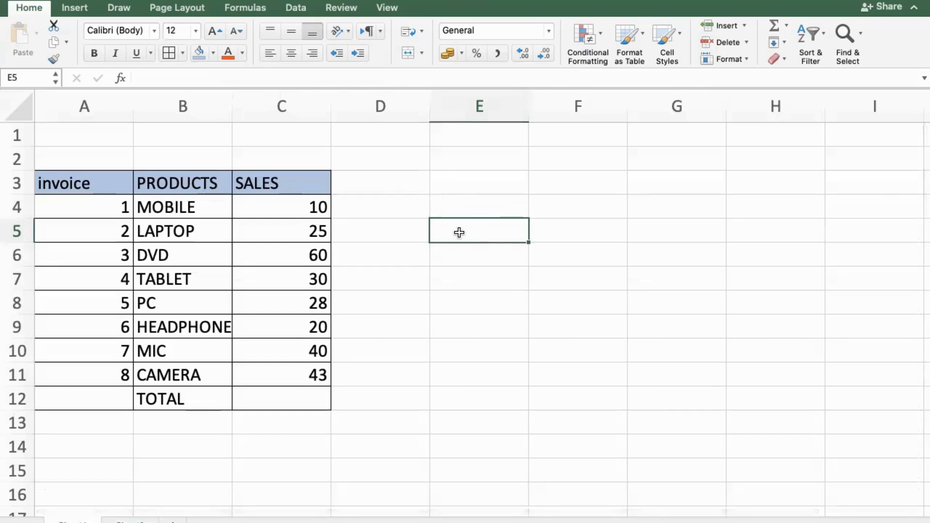
pyautogui.click(295, 9)
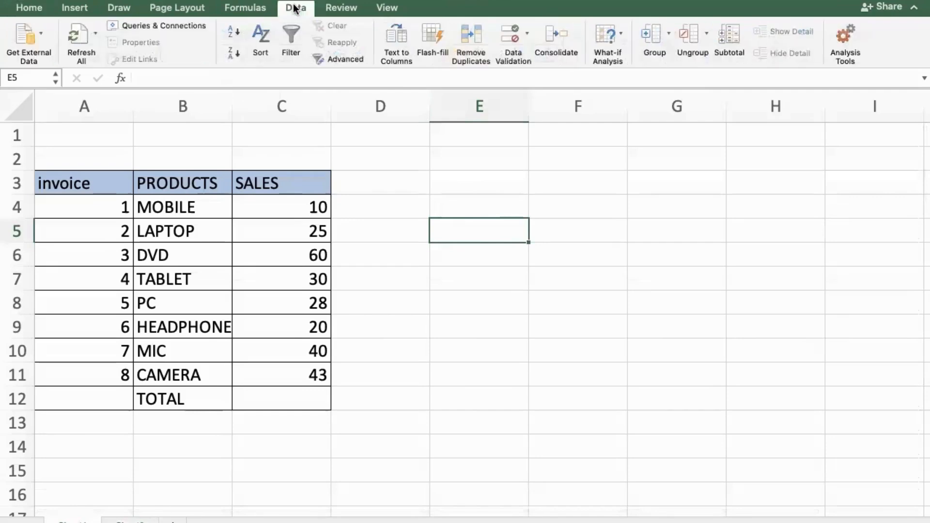
pyautogui.click(514, 60)
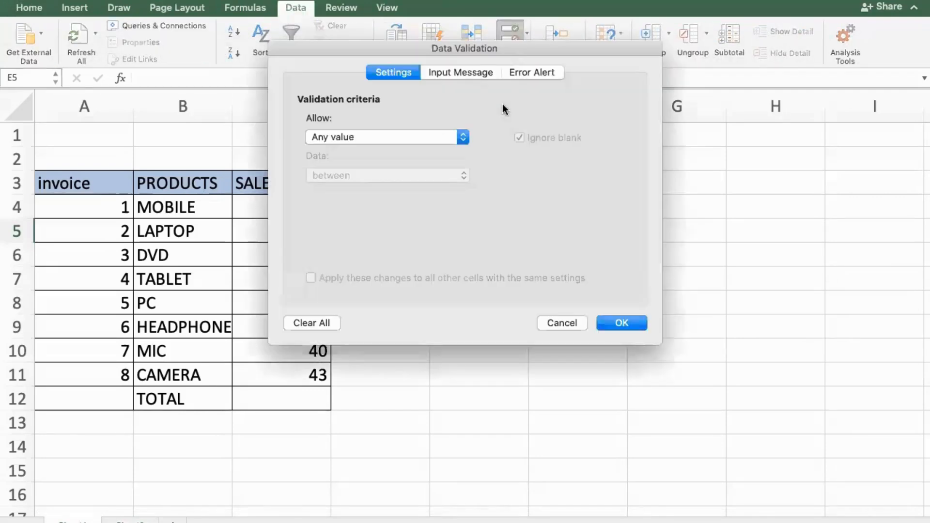
pyautogui.click(460, 138)
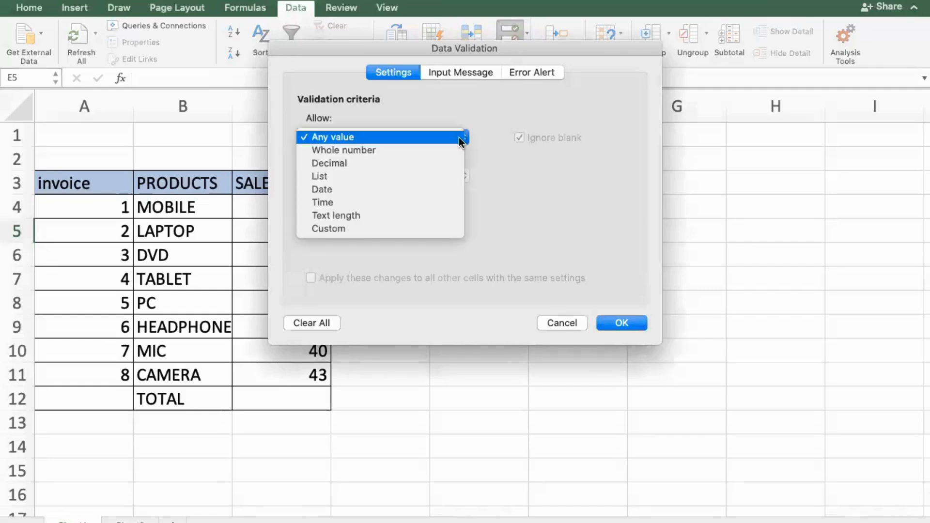
pyautogui.click(426, 176)
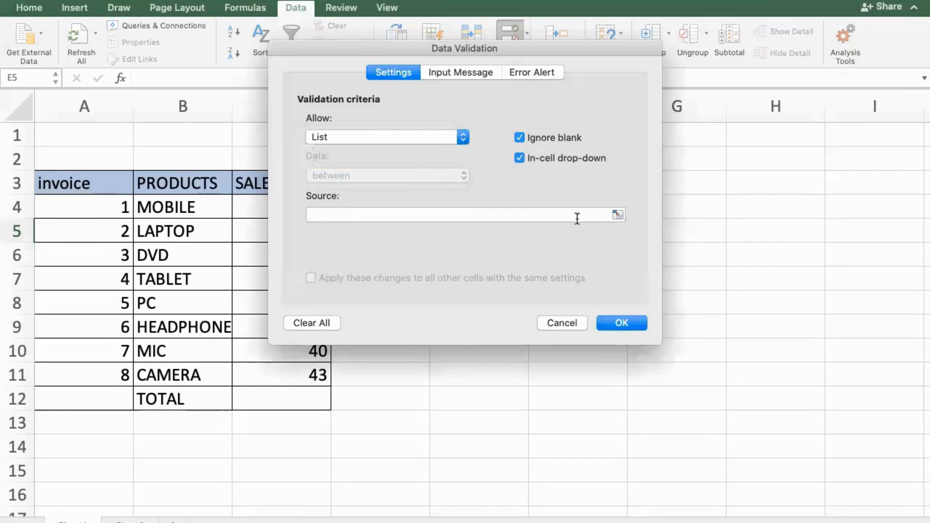
pyautogui.click(616, 216)
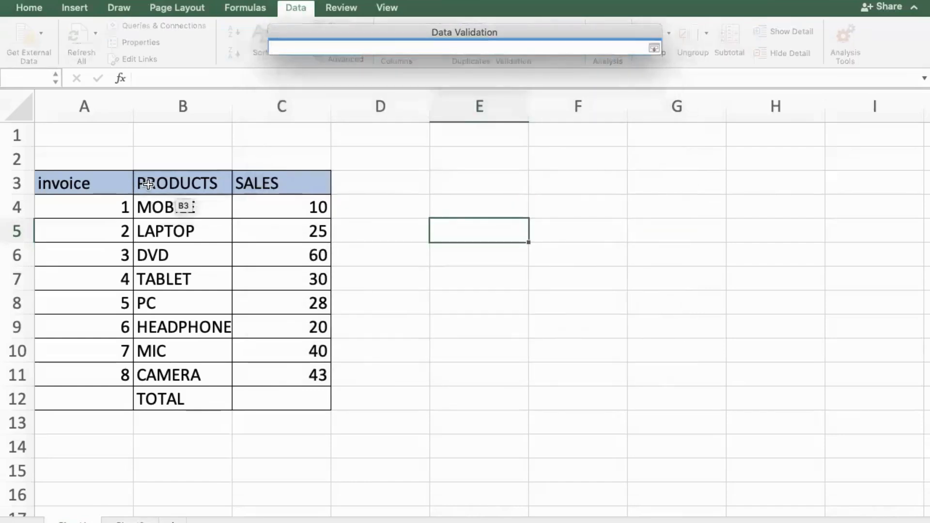
pyautogui.click(144, 207)
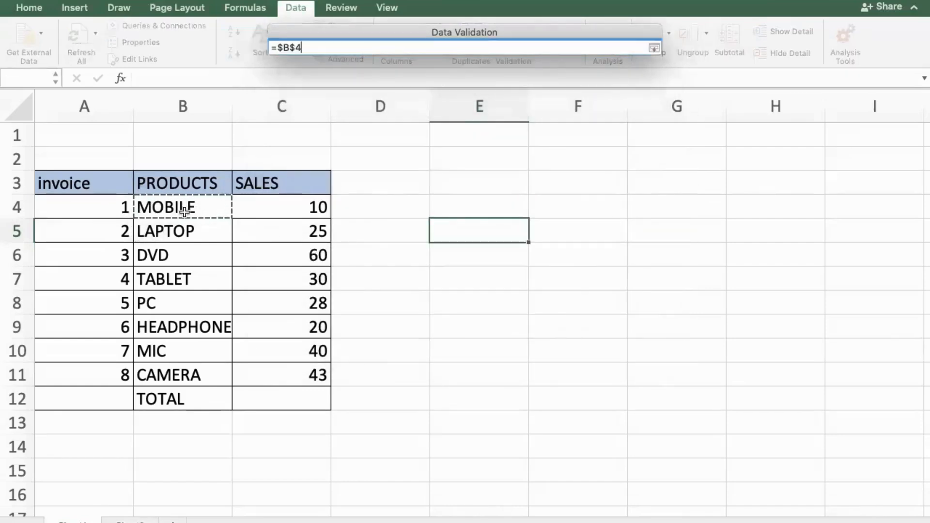
pyautogui.moveTo(202, 215); pyautogui.dragTo(200, 372)
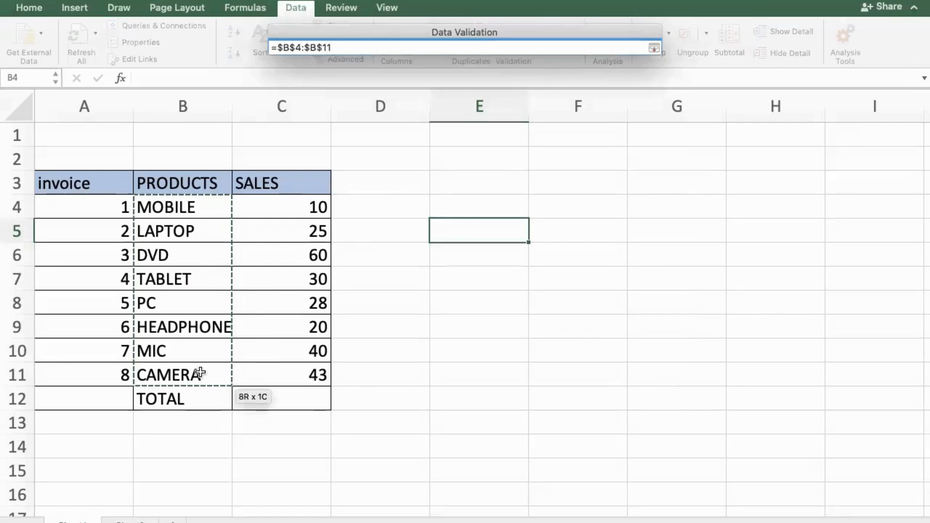
pyautogui.press('Return')
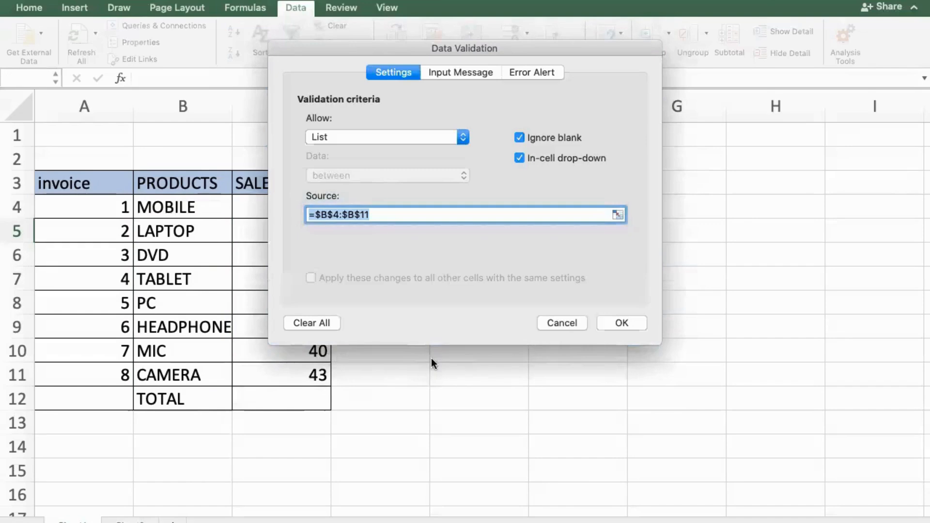
pyautogui.click(613, 322)
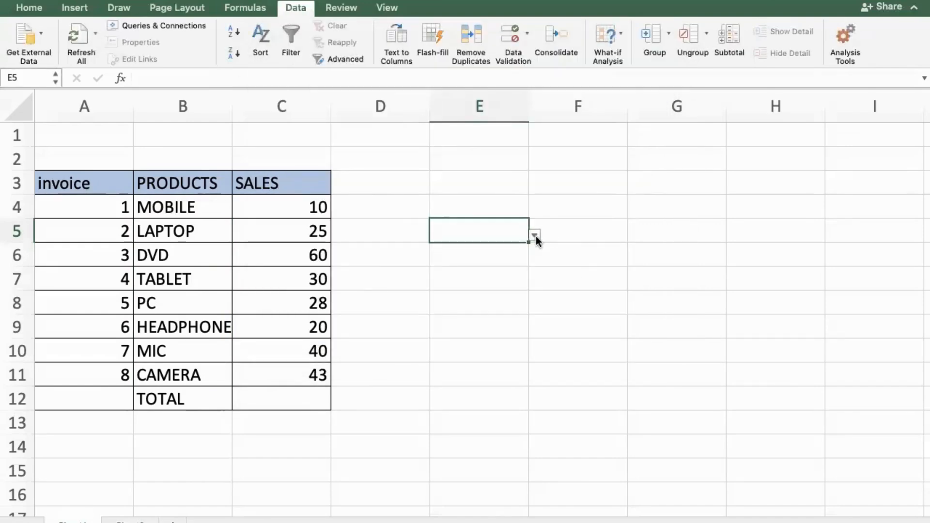
# - Try the drop-down list in E5 by choosing LAPTOP, MOBILE and finally TABLET
pyautogui.hotkey('alt', 'Down')
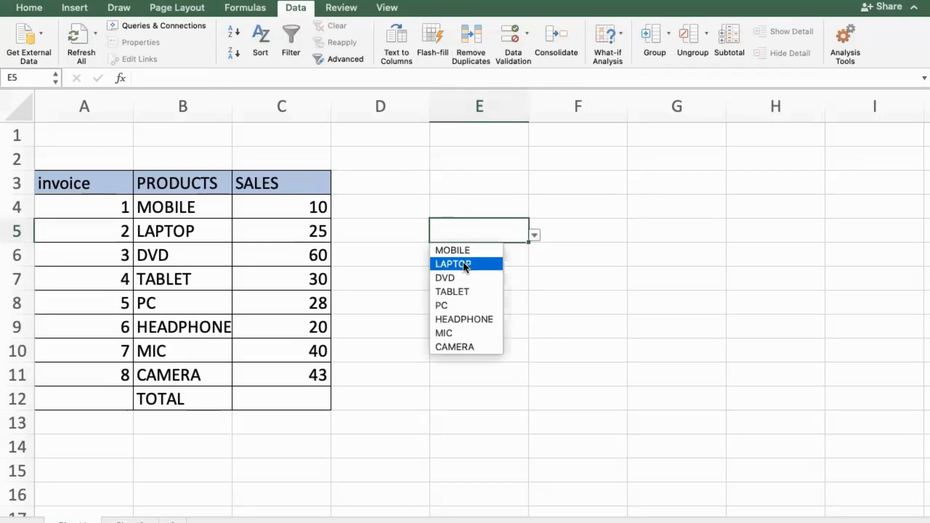
pyautogui.click(464, 264)
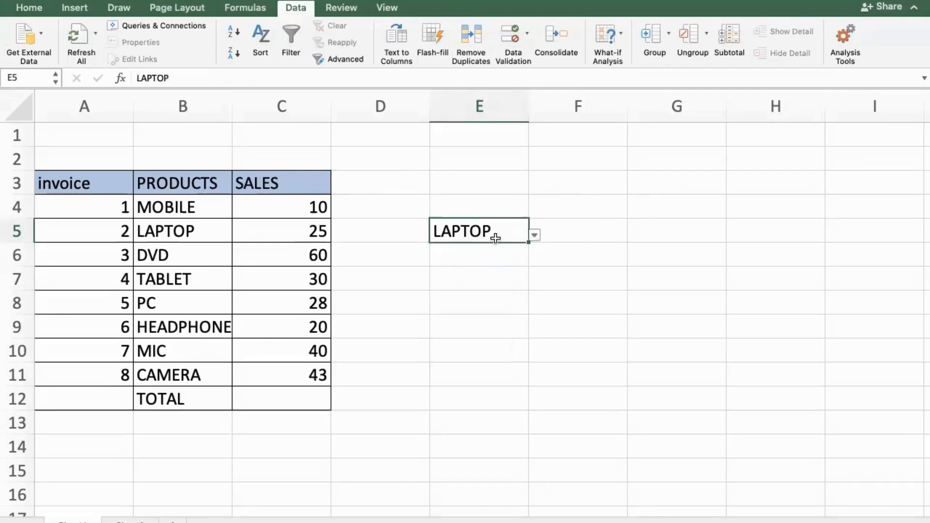
pyautogui.click(534, 235)
pyautogui.click(469, 249)
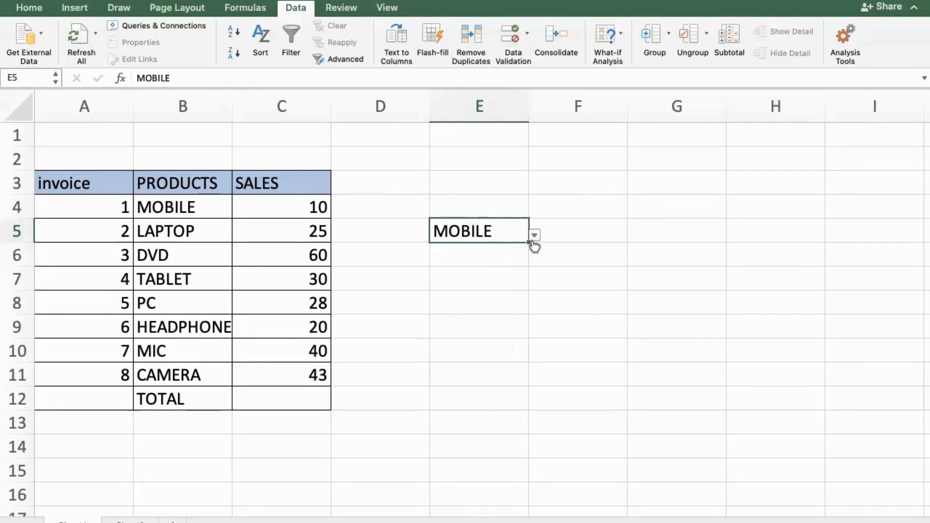
pyautogui.click(490, 286)
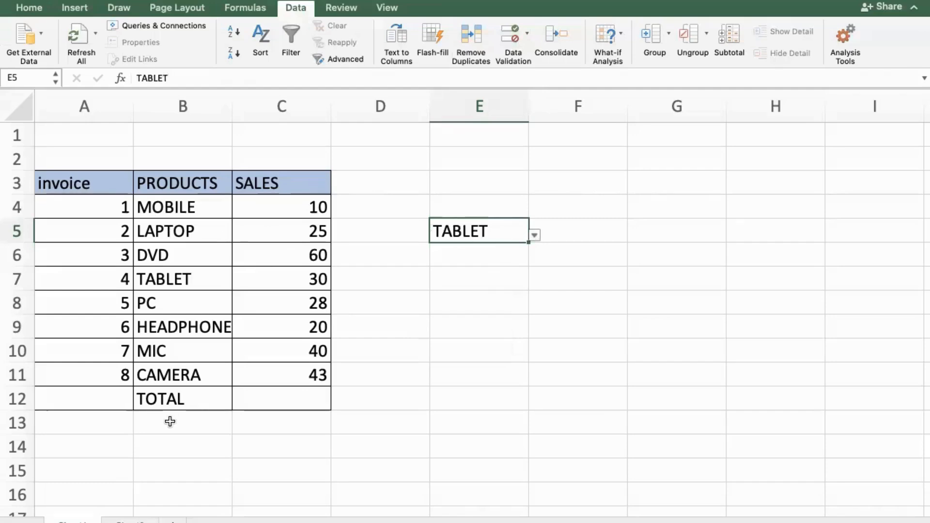
# - Enter =SUMIF(B4:C11,E5,C4:C11) in cell E6 of the invoice sheet to return sales for the product chosen in E5
pyautogui.click(130, 519)
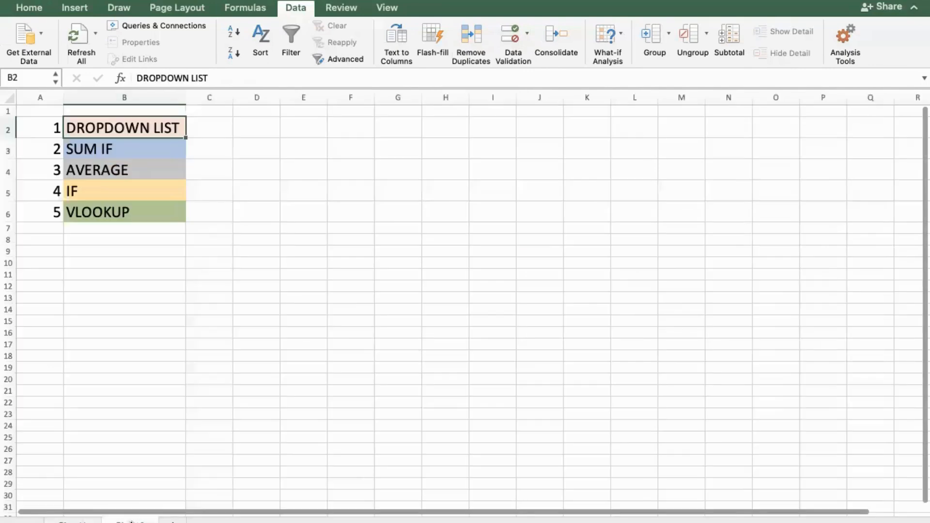
pyautogui.click(98, 149)
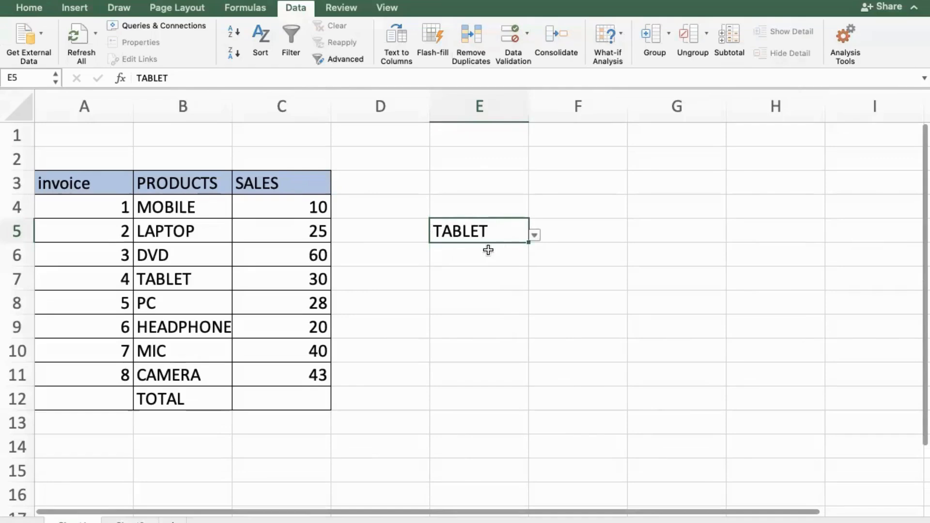
pyautogui.click(485, 257)
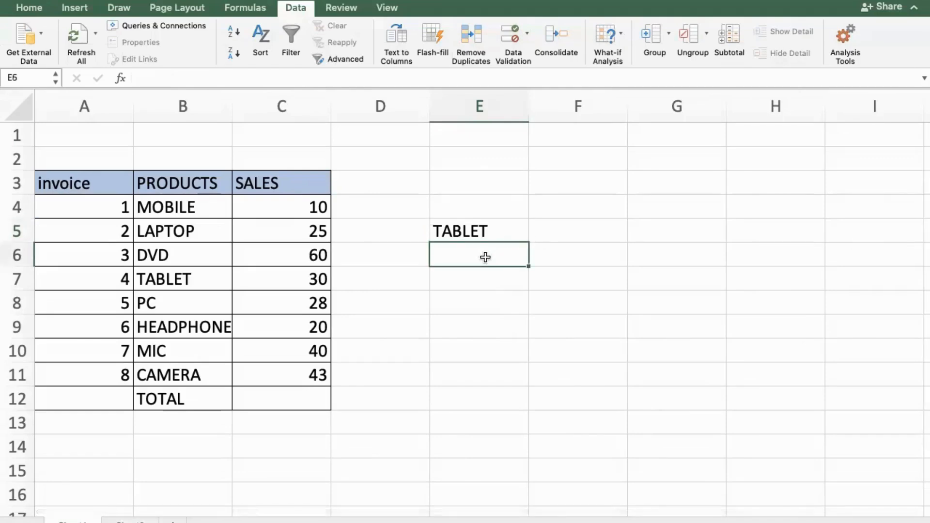
pyautogui.write('=')
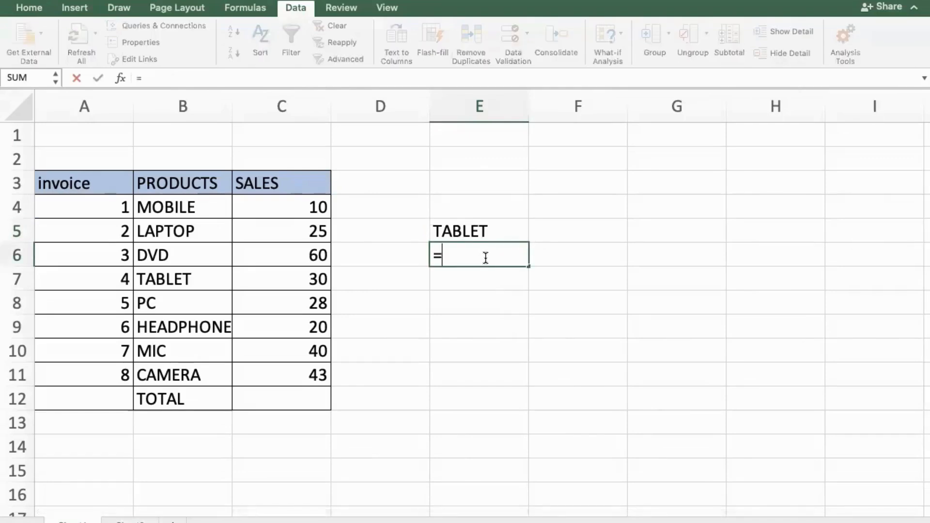
pyautogui.write('SUMIF')
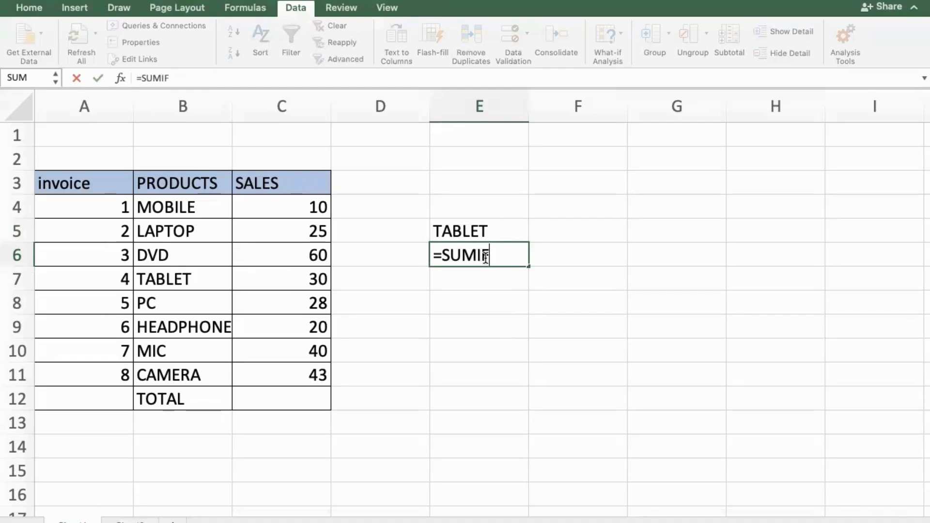
pyautogui.write('(')
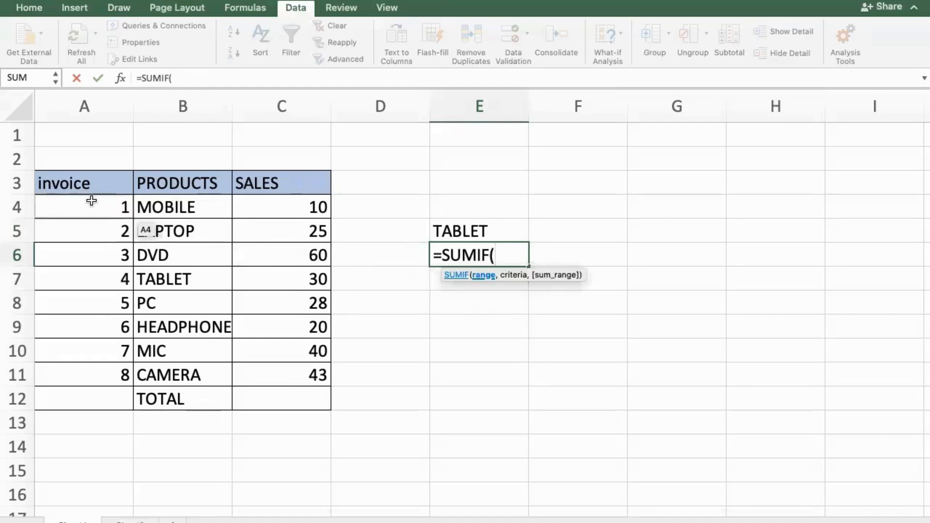
pyautogui.moveTo(148, 207); pyautogui.dragTo(282, 372)
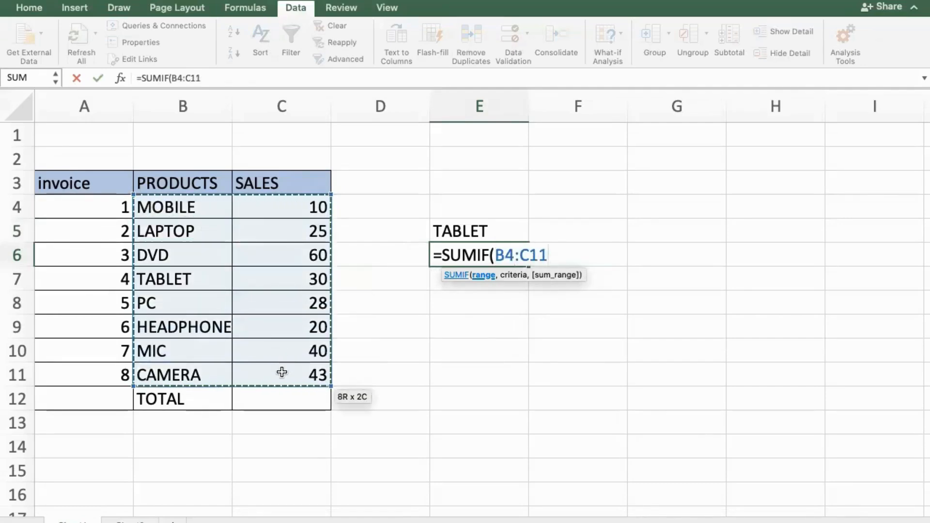
pyautogui.write(',')
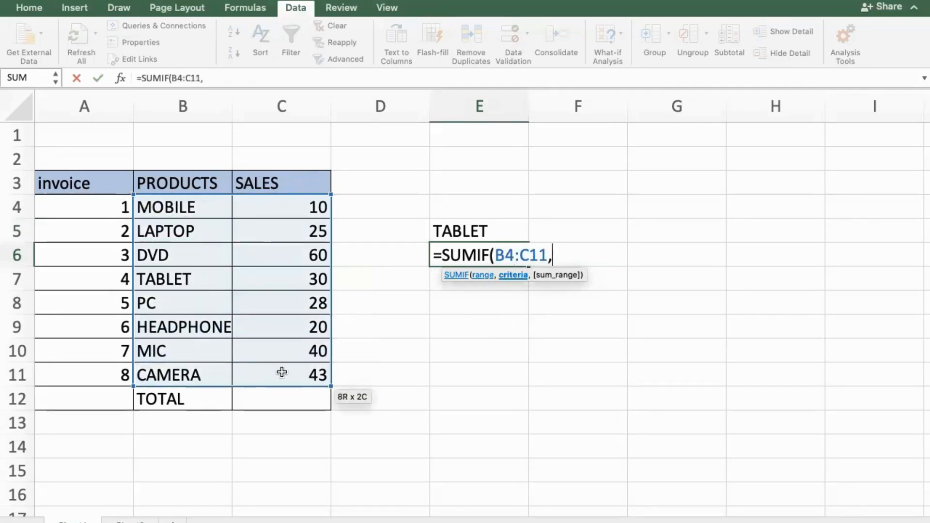
pyautogui.click(457, 225)
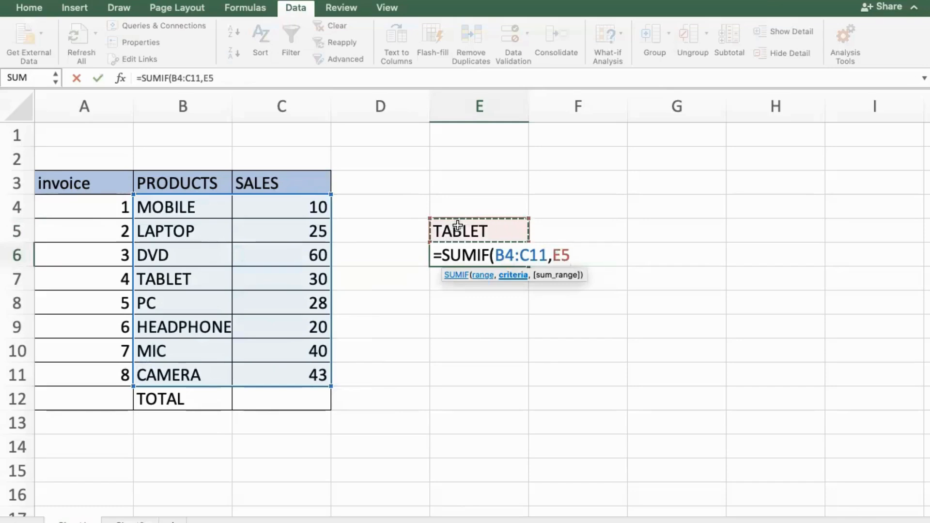
pyautogui.write(',')
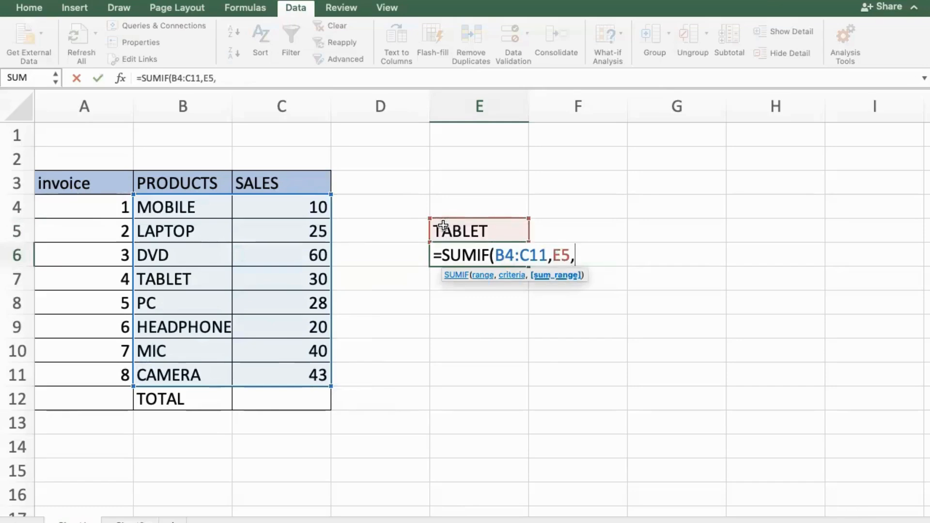
pyautogui.moveTo(281, 207); pyautogui.dragTo(292, 366)
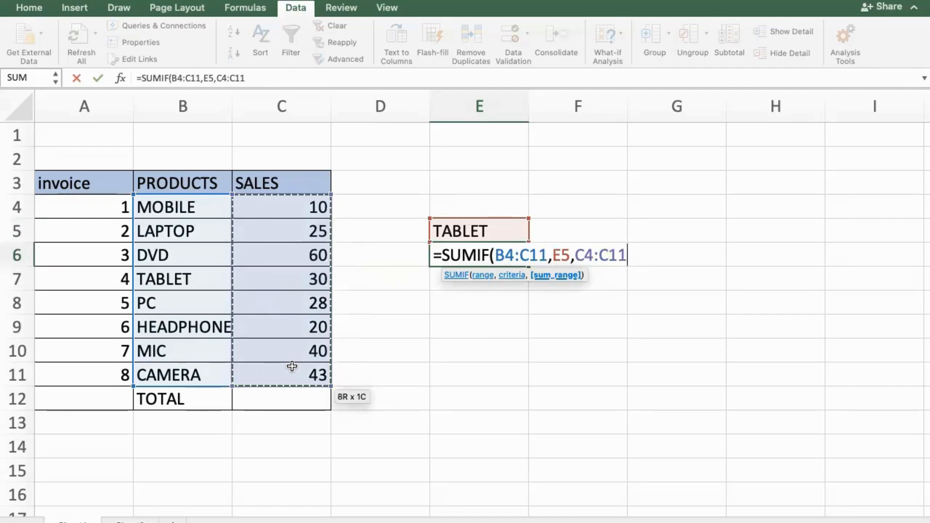
pyautogui.write(')')
pyautogui.press('Return')
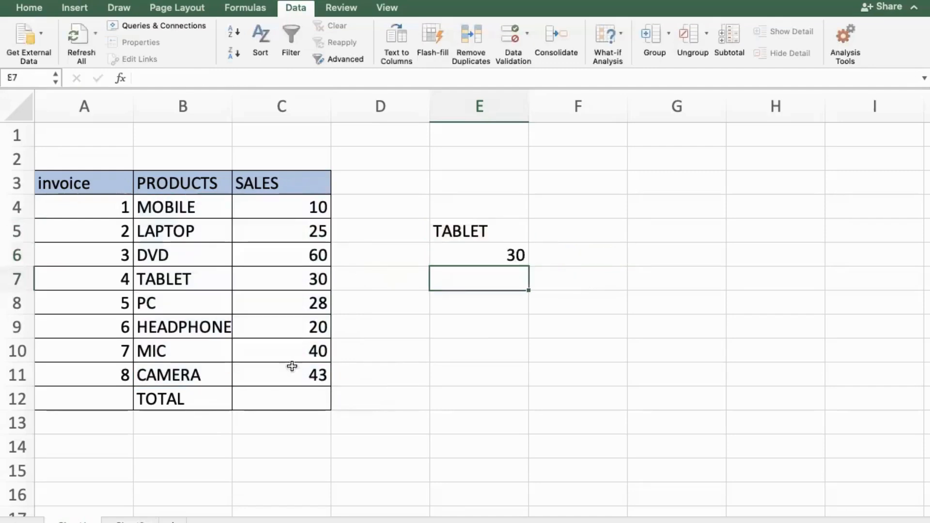
# - Compare the SUMIF result with TABLET's sales, and repeat the check with HEADPHONE chosen in the E5 drop-down list
pyautogui.click(186, 277)
pyautogui.click(318, 273)
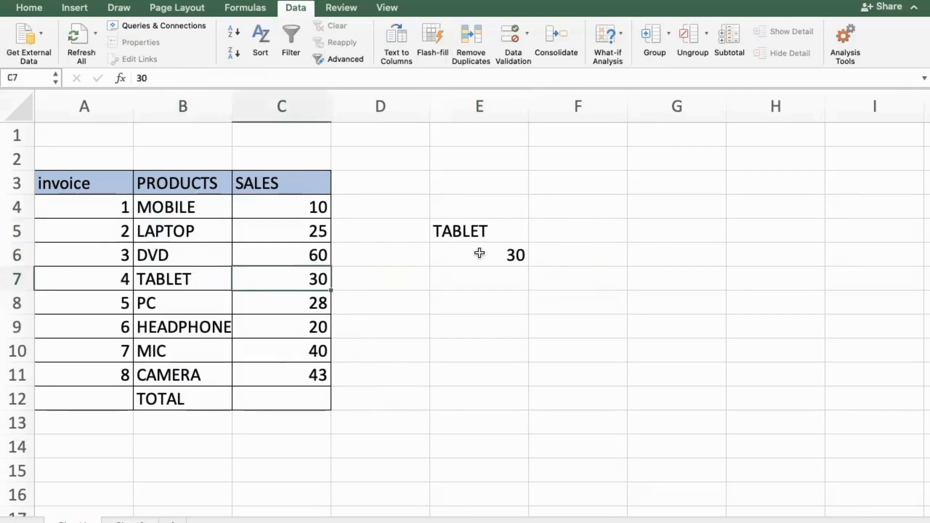
pyautogui.click(492, 247)
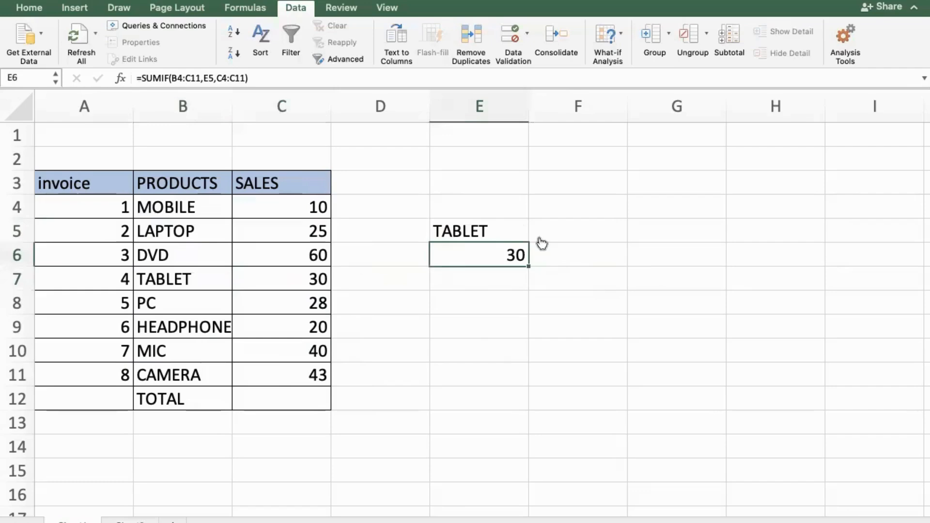
pyautogui.click(525, 228)
pyautogui.hotkey('alt', 'Down')
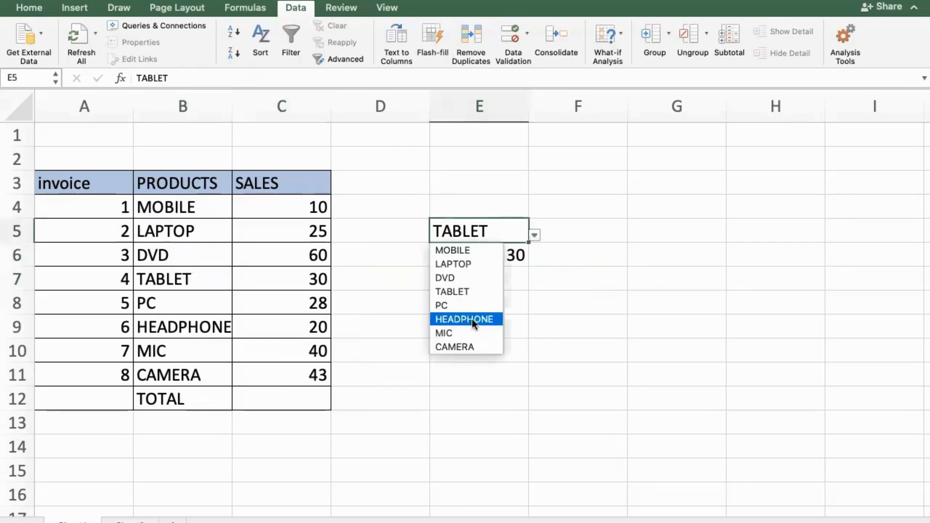
pyautogui.click(471, 317)
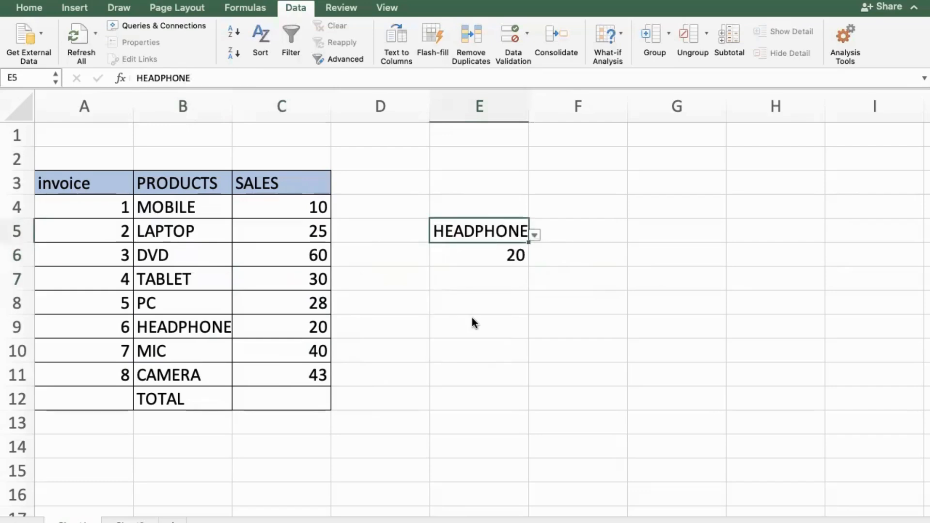
pyautogui.click(306, 335)
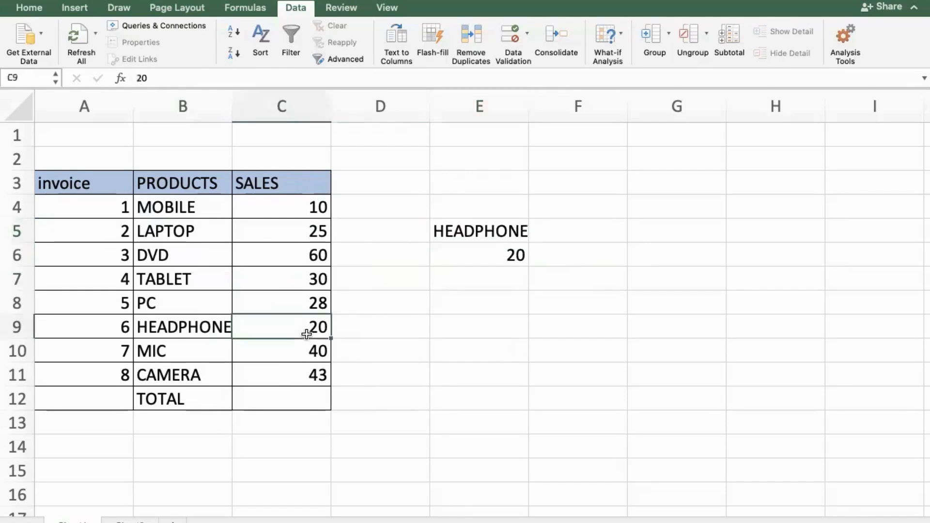
# - Choose MOBILE in the E5 drop-down list and compare the SUMIF result with its value in the SALES column
pyautogui.click(471, 234)
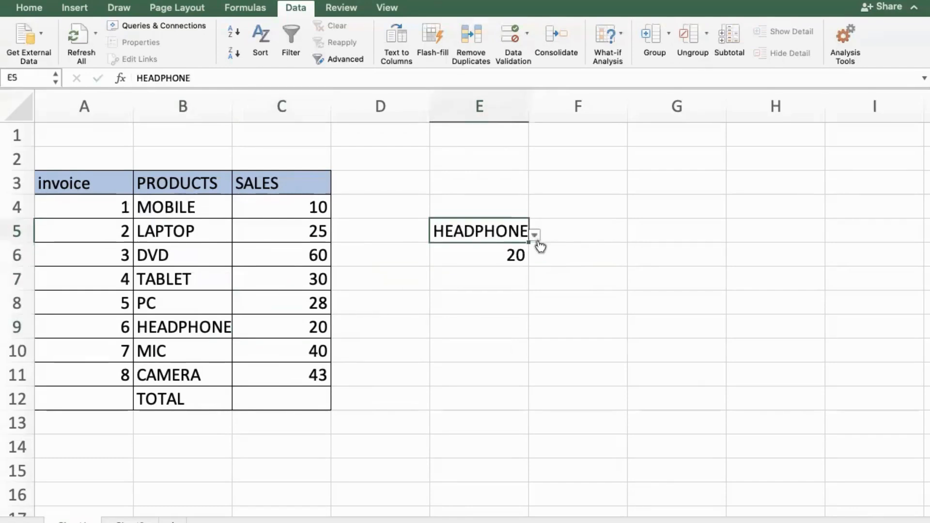
pyautogui.click(536, 238)
pyautogui.click(473, 250)
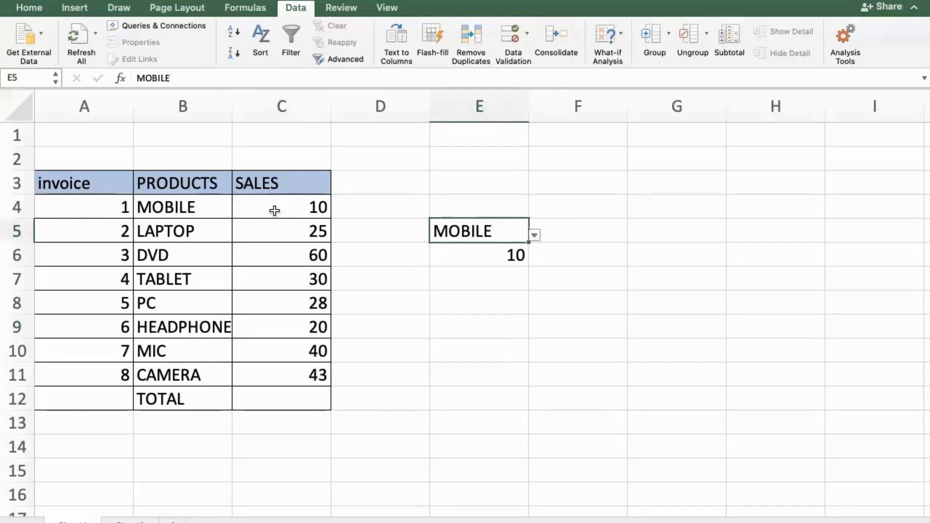
pyautogui.click(275, 210)
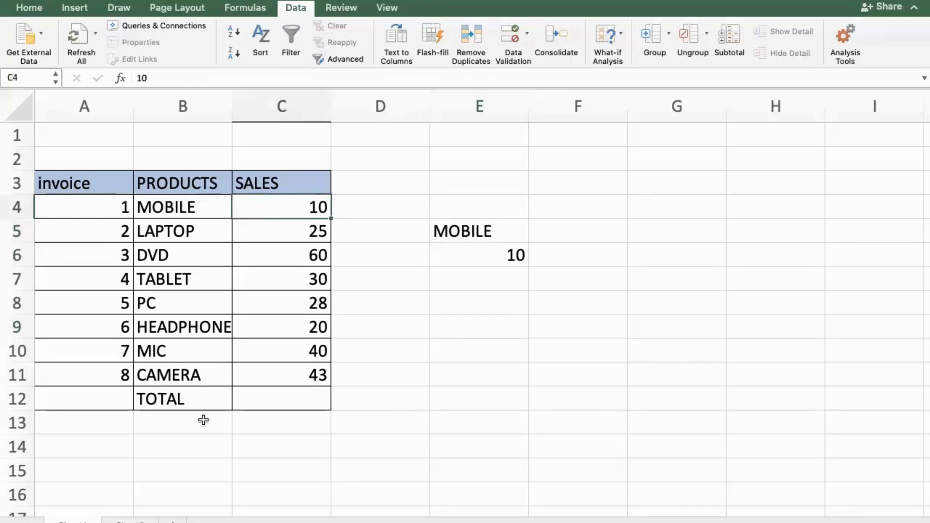
pyautogui.click(186, 419)
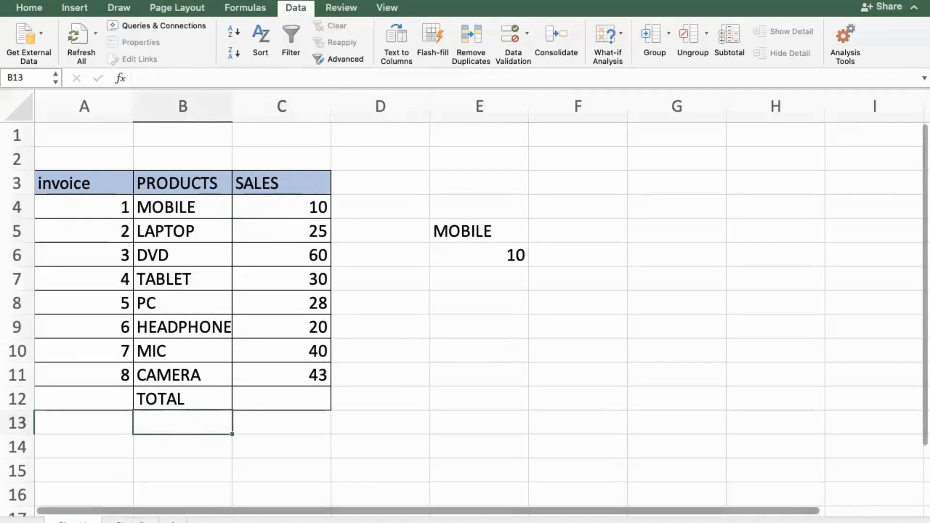
# - Select AVERAGE in the feature list, and enter the label AVERAGE in cell B13 of the invoice sheet
pyautogui.click(131, 520)
pyautogui.click(98, 168)
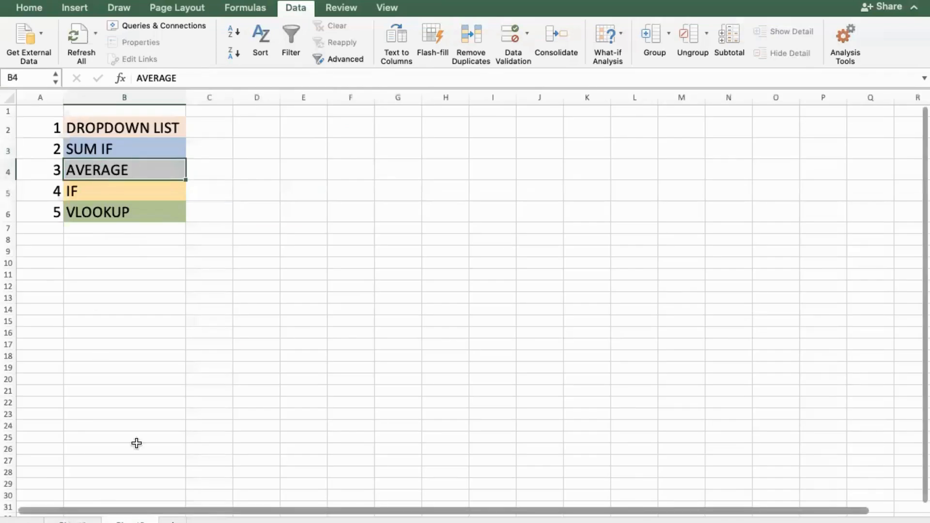
pyautogui.click(73, 520)
pyautogui.click(110, 419)
pyautogui.click(159, 423)
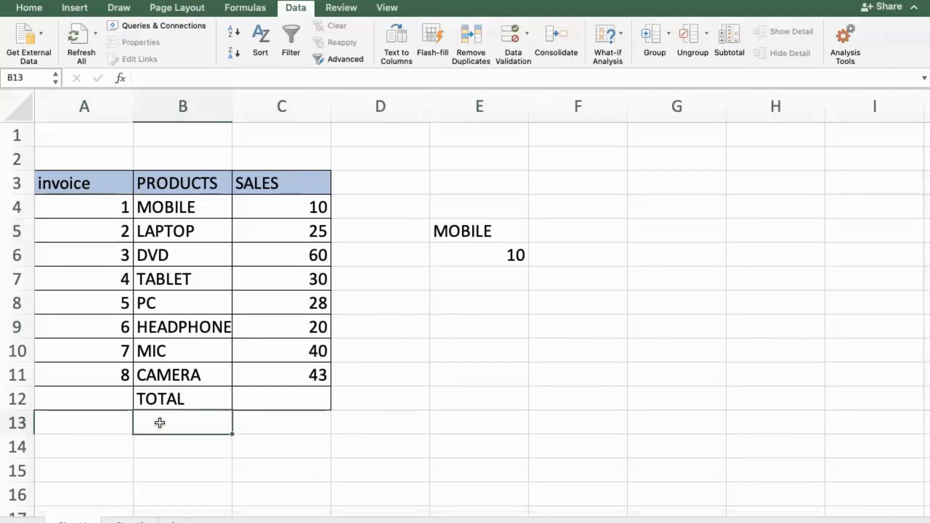
pyautogui.write('AVERAGE')
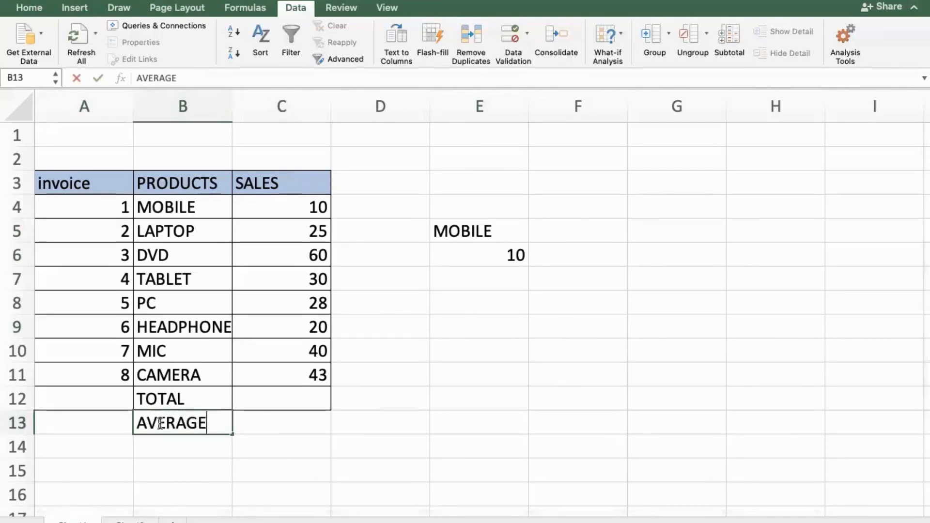
pyautogui.press('Tab')
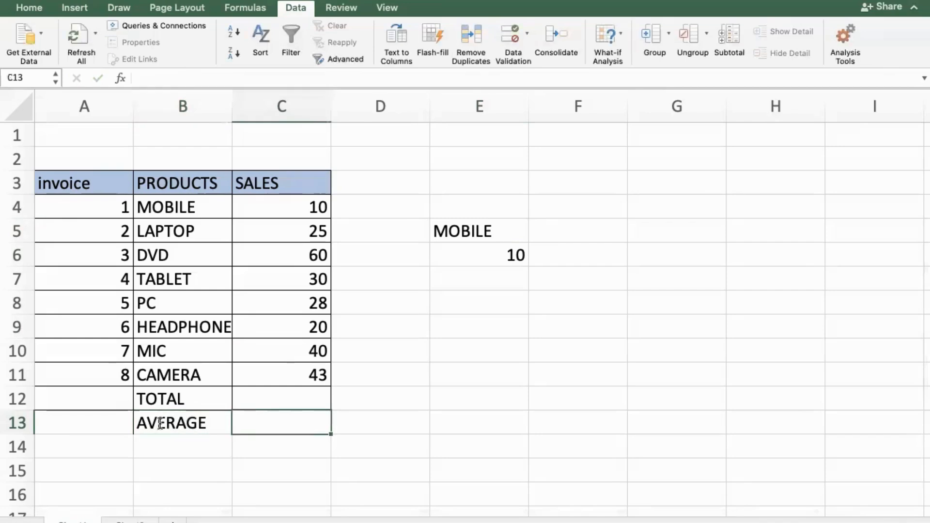
# - Enter =AVERAGE(C4:C11) in cell C13 to average the sales of all products, and review the result
pyautogui.write('=AVE')
pyautogui.doubleClick(349, 440)
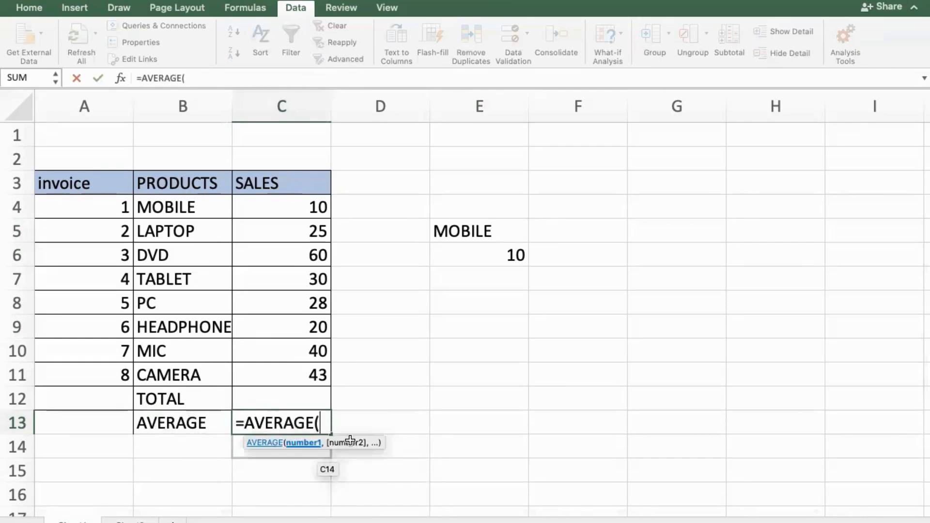
pyautogui.moveTo(279, 212); pyautogui.dragTo(312, 383)
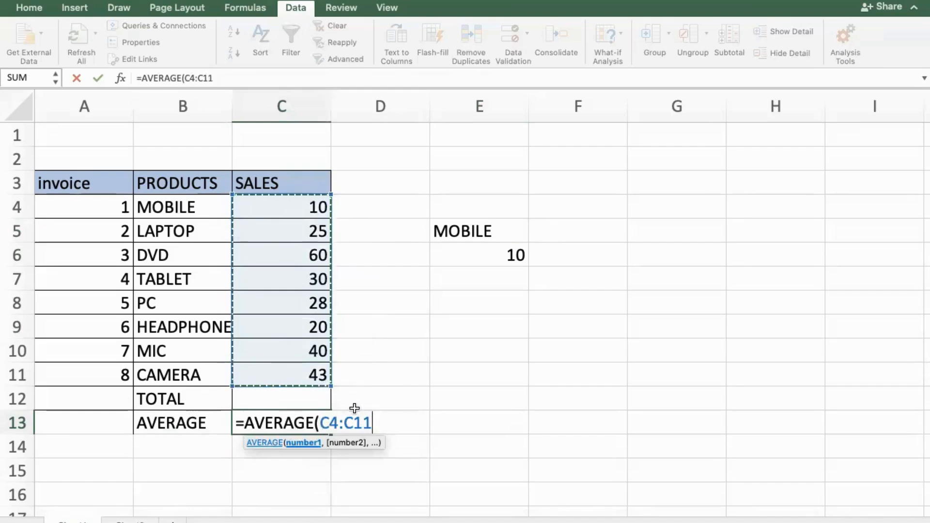
pyautogui.write(')')
pyautogui.press('Return')
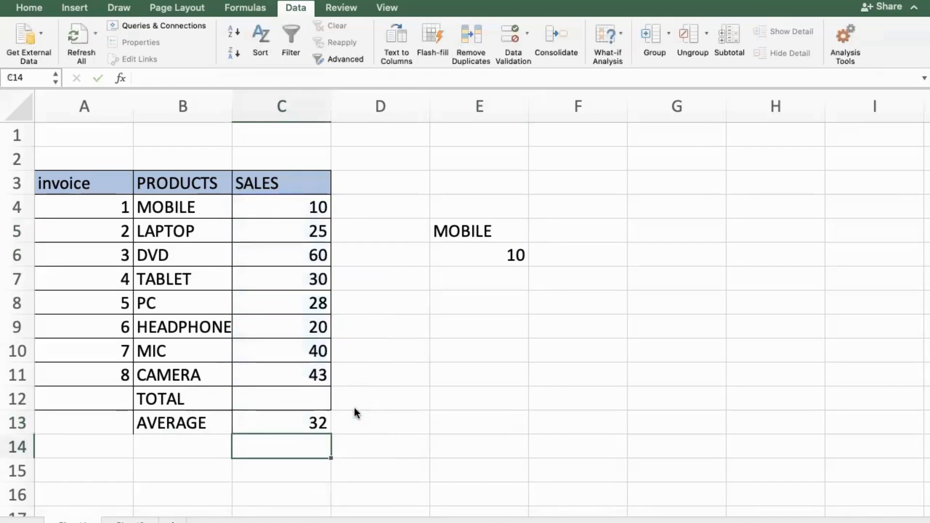
pyautogui.click(296, 426)
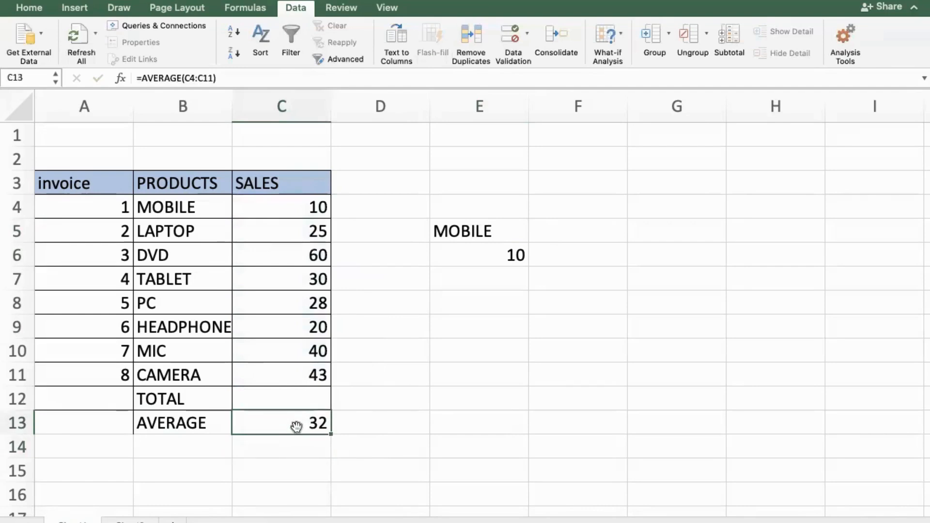
pyautogui.click(209, 431)
pyautogui.click(262, 422)
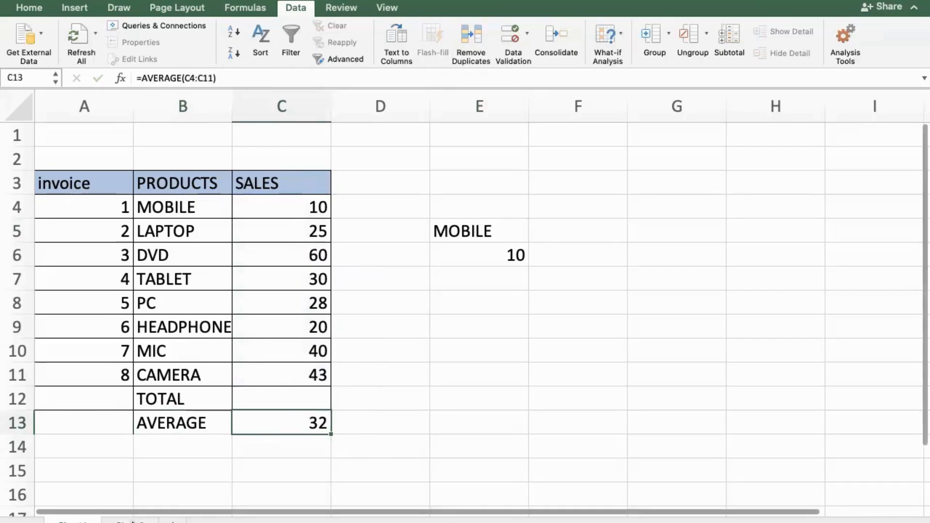
# - Select IF in the feature list on the other sheet and return to the invoice sheet
pyautogui.click(132, 520)
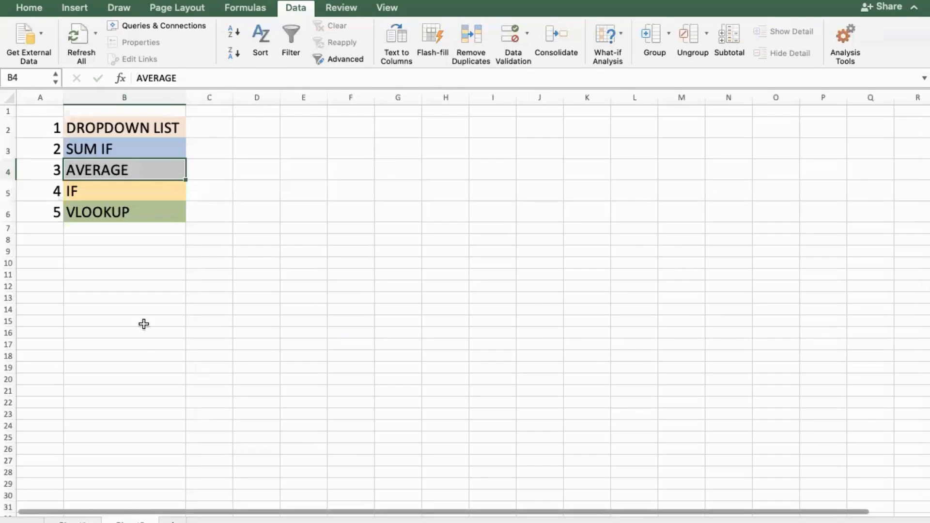
pyautogui.click(113, 195)
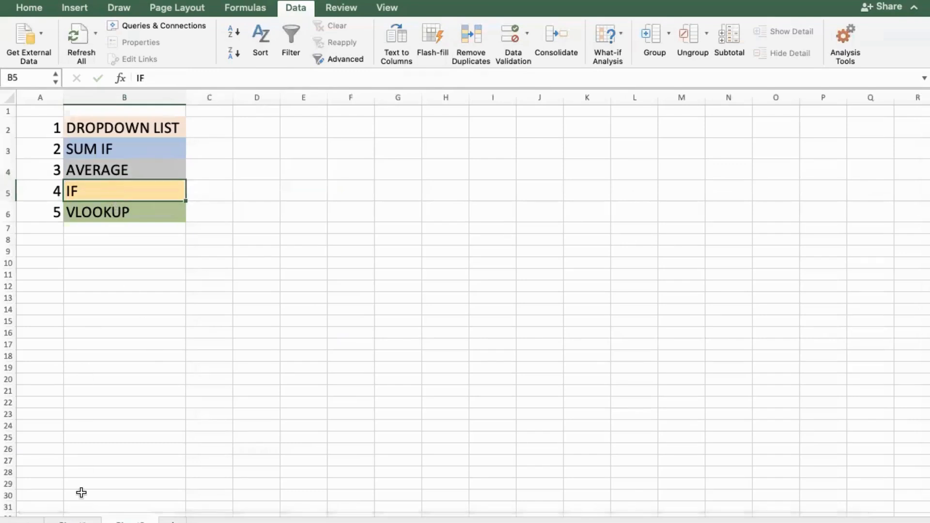
pyautogui.click(72, 521)
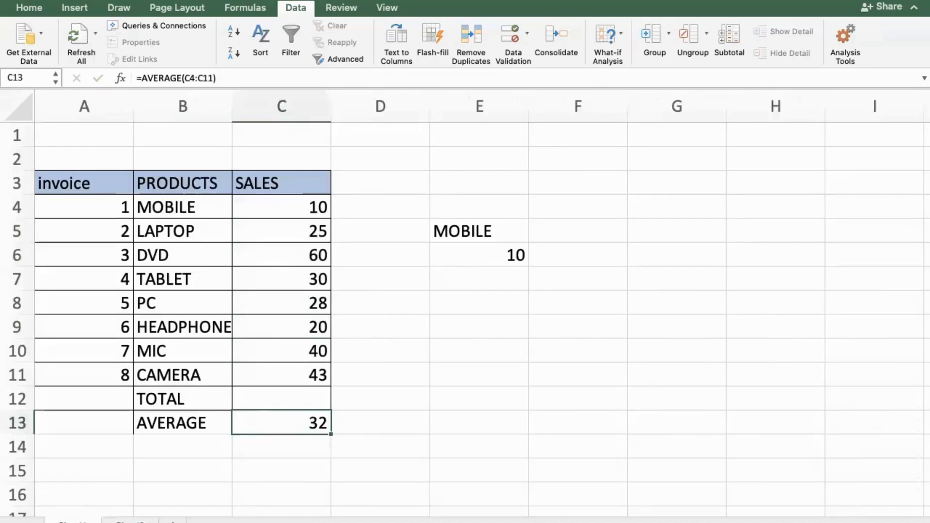
# - Start an IF formula in cell E7 that tests whether the average in C13 is greater than 30
pyautogui.click(455, 280)
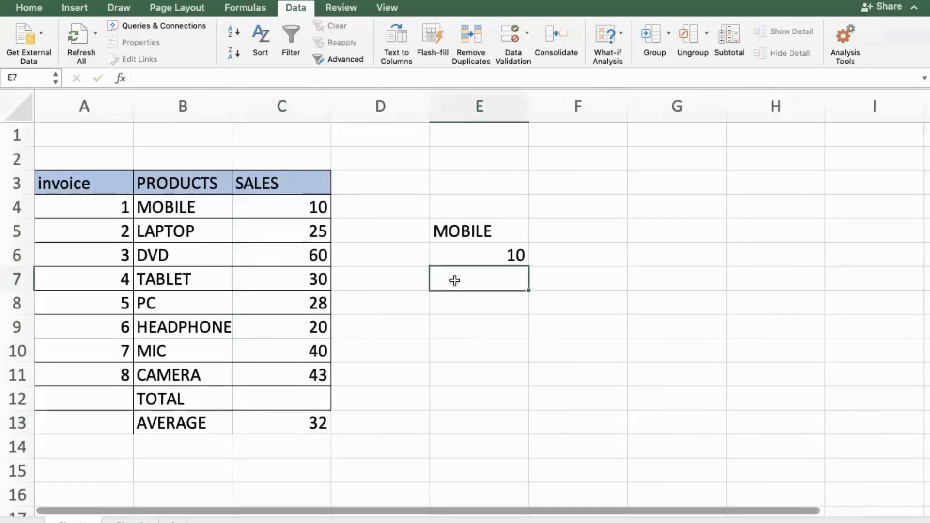
pyautogui.press('Down')
pyautogui.press('Up')
pyautogui.write('=')
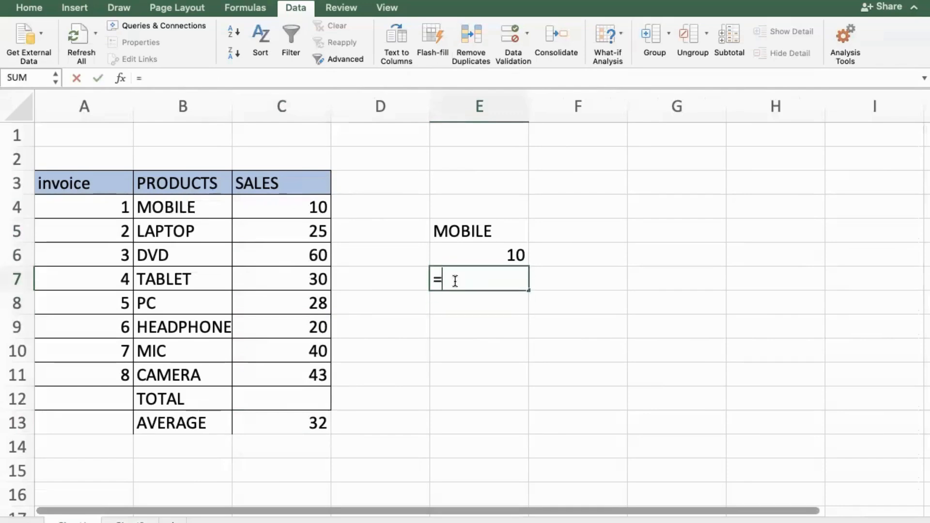
pyautogui.write('IF')
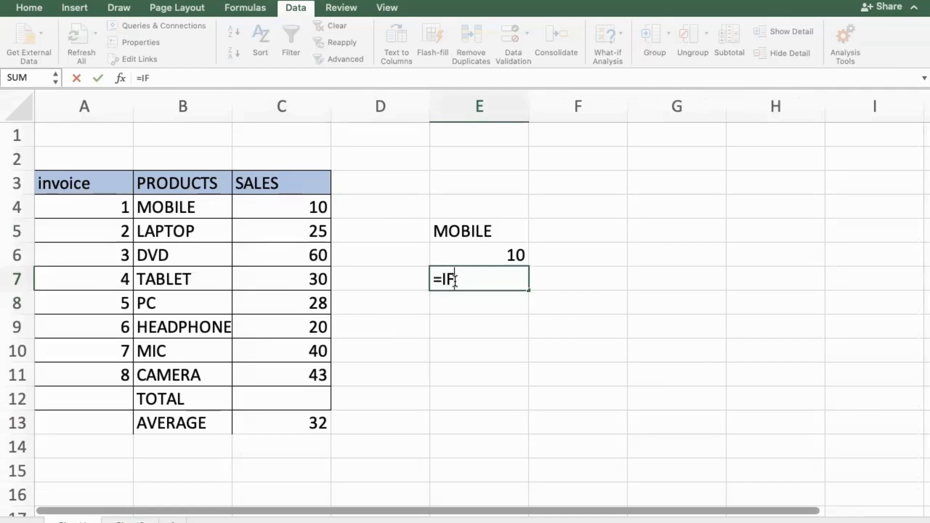
pyautogui.doubleClick(463, 310)
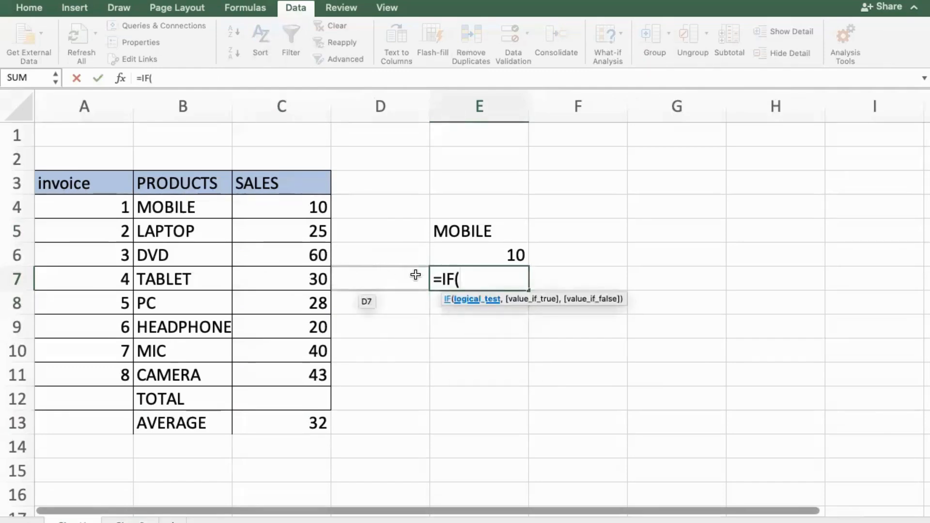
pyautogui.click(444, 264)
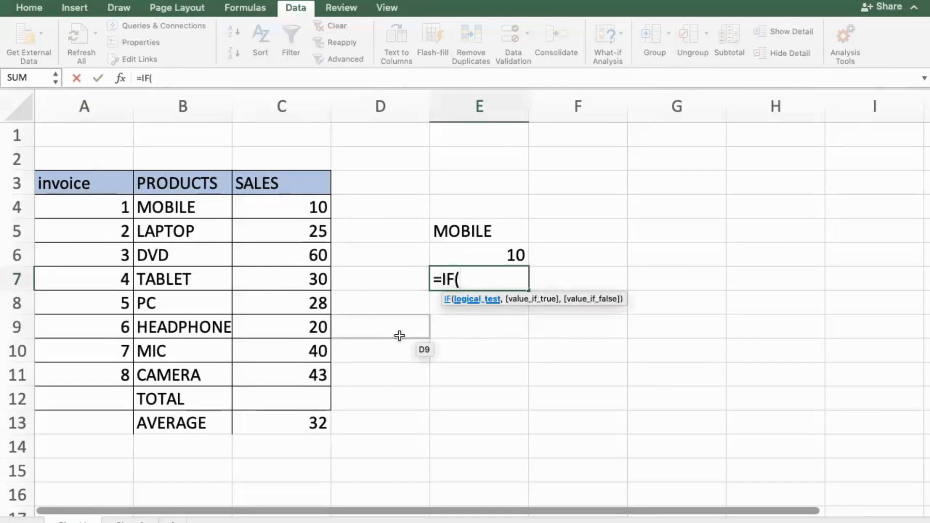
pyautogui.click(309, 423)
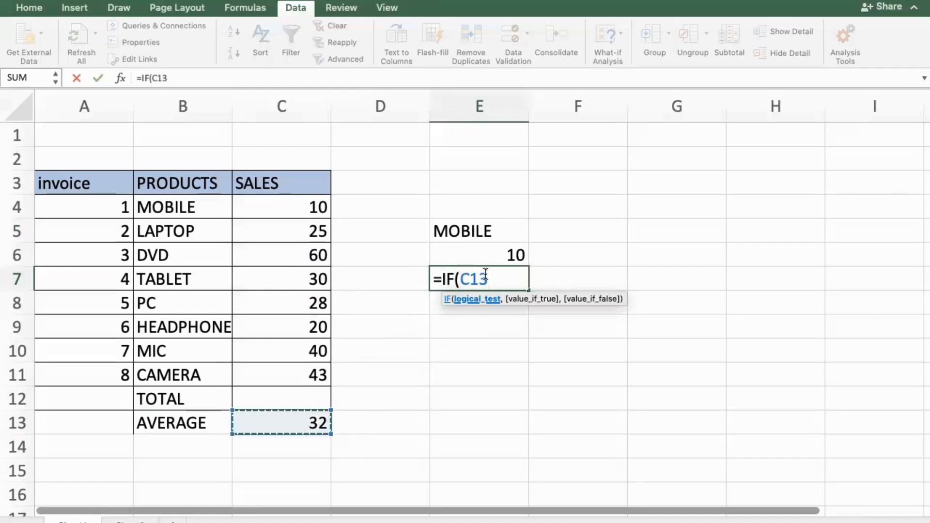
pyautogui.write('>30')
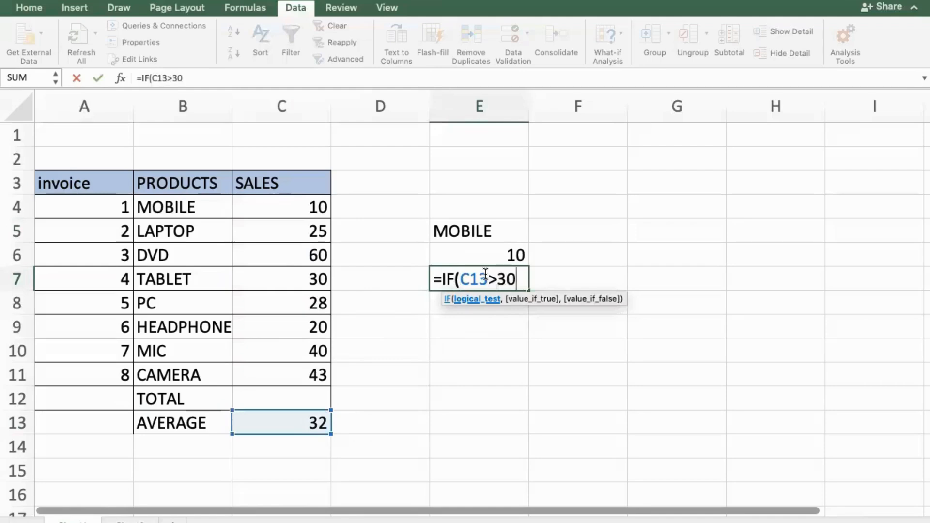
# - Complete the IF formula in E7 with "GOOD" as the value if true and "BAD" as the value if false
pyautogui.write(',"GOOD')
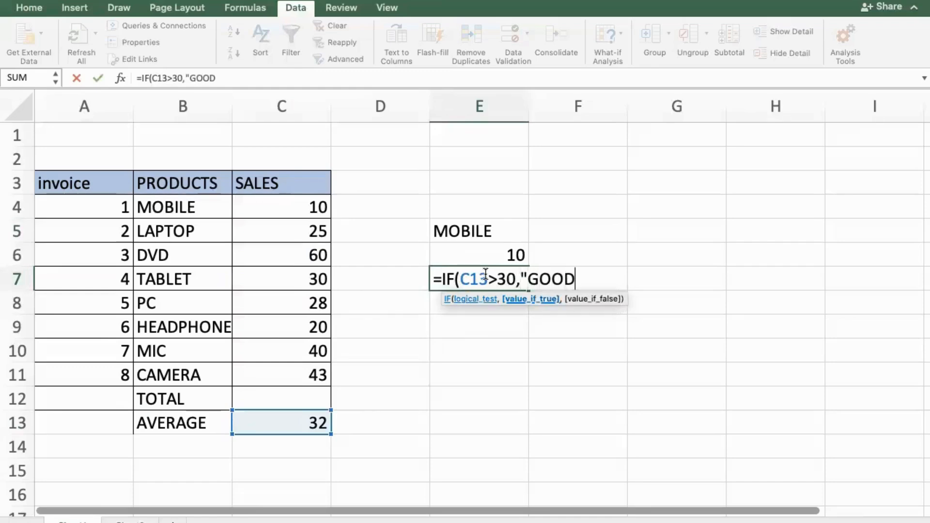
pyautogui.write('",')
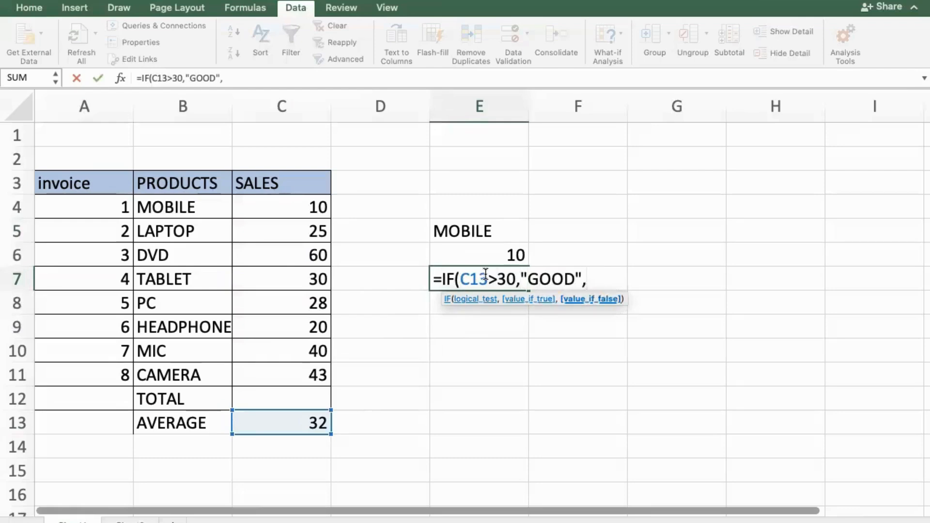
pyautogui.write('"B')
pyautogui.write('AD"')
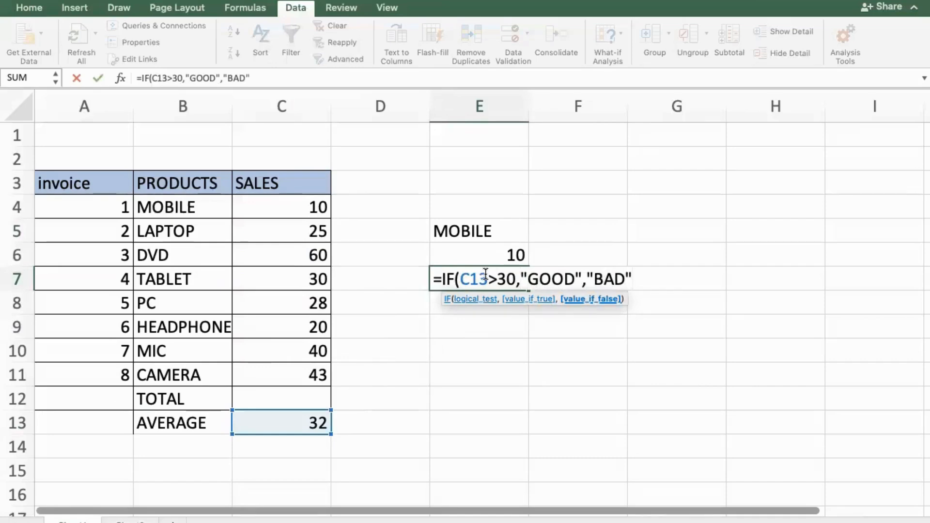
pyautogui.write(')')
pyautogui.press('Return')
# - Compare the IF result in E7 with the average in C13
pyautogui.click(485, 274)
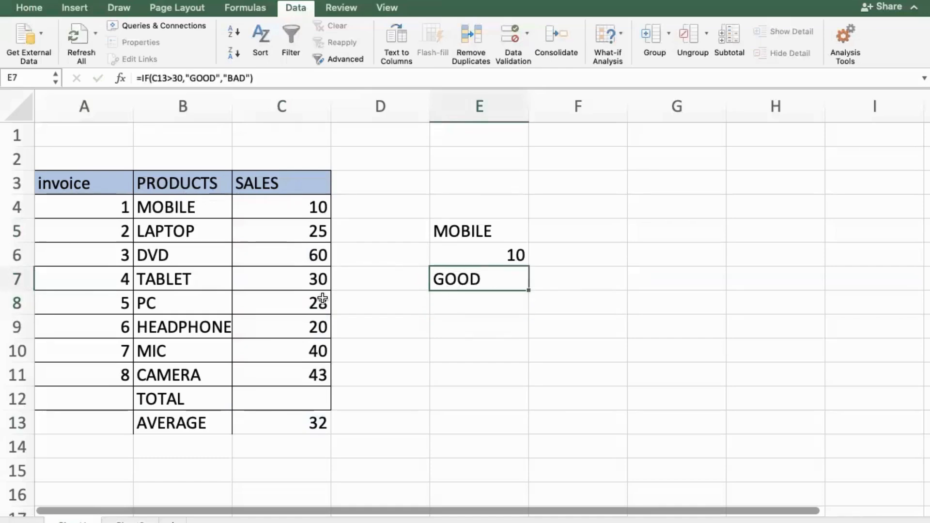
pyautogui.click(310, 428)
pyautogui.click(469, 279)
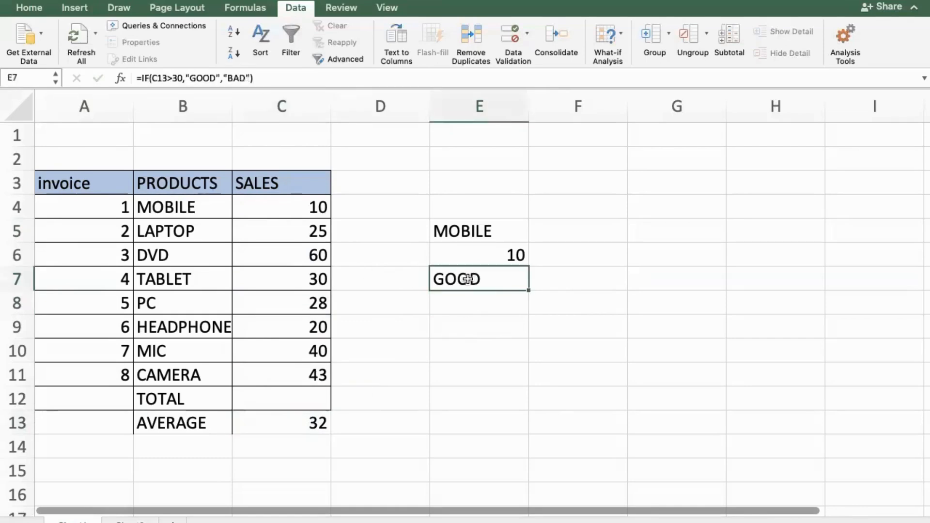
pyautogui.click(298, 425)
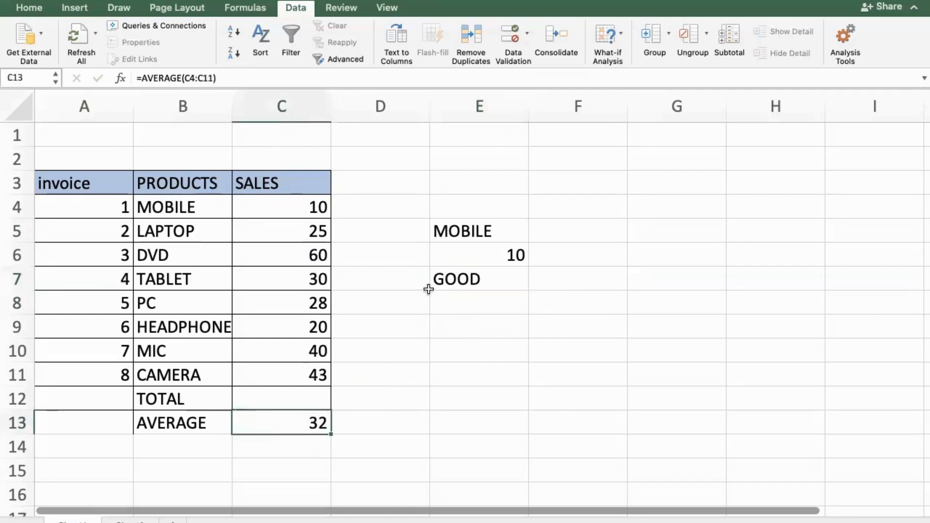
pyautogui.click(443, 273)
pyautogui.click(426, 335)
# - Set TABLET's sales in C7 to 10 and check how the IF result in E7 responds
pyautogui.click(298, 281)
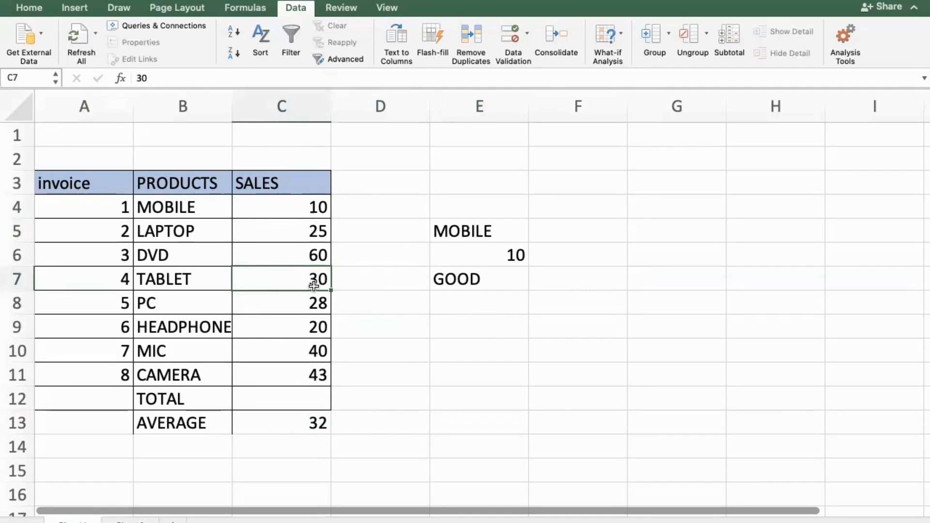
pyautogui.write('10')
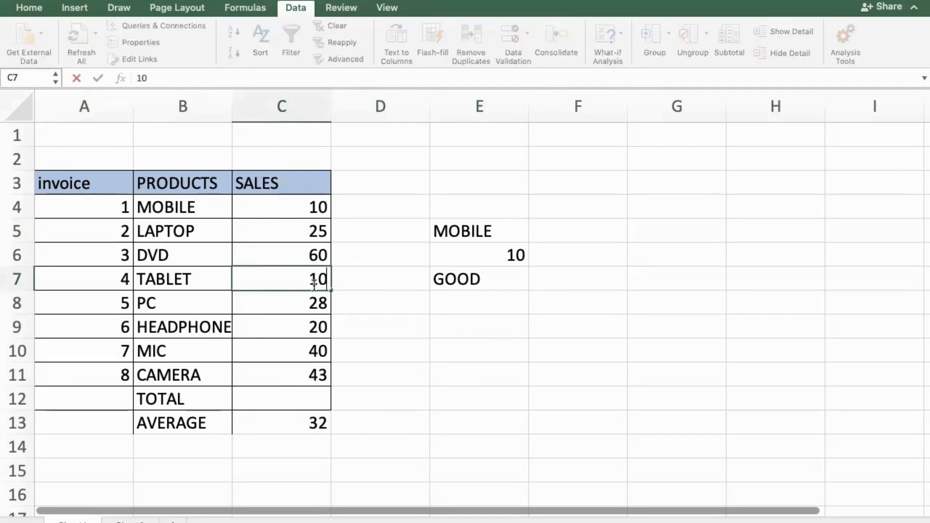
pyautogui.press('Return')
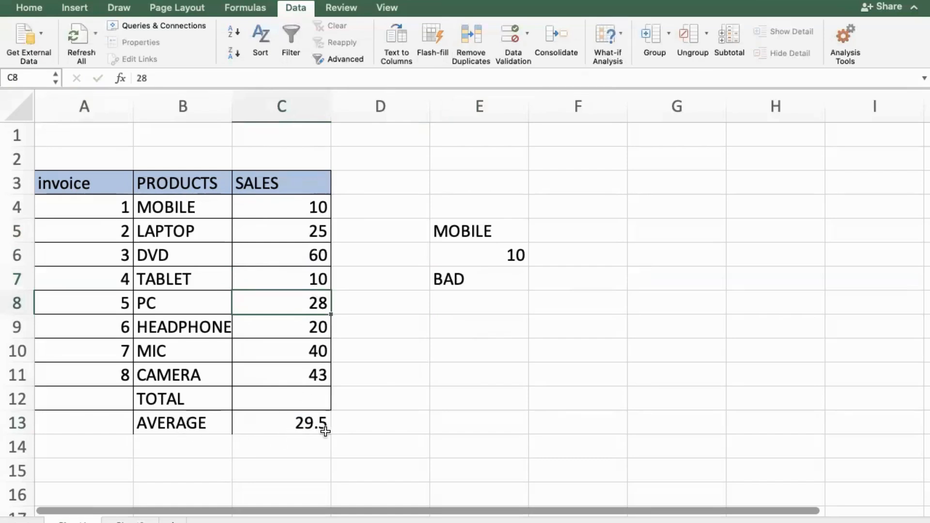
pyautogui.click(450, 279)
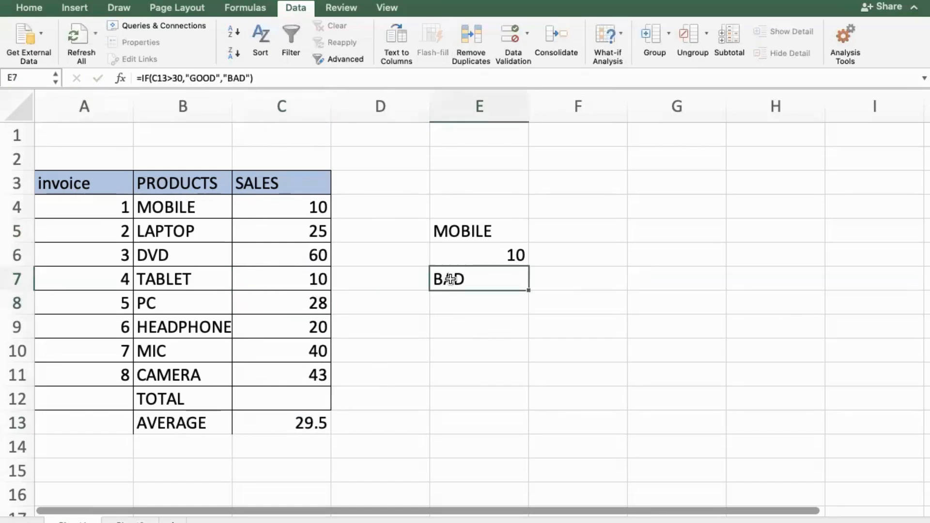
# - Enter the label REMARK in cell D7 beside the IF result
pyautogui.click(389, 280)
pyautogui.write('REMARK')
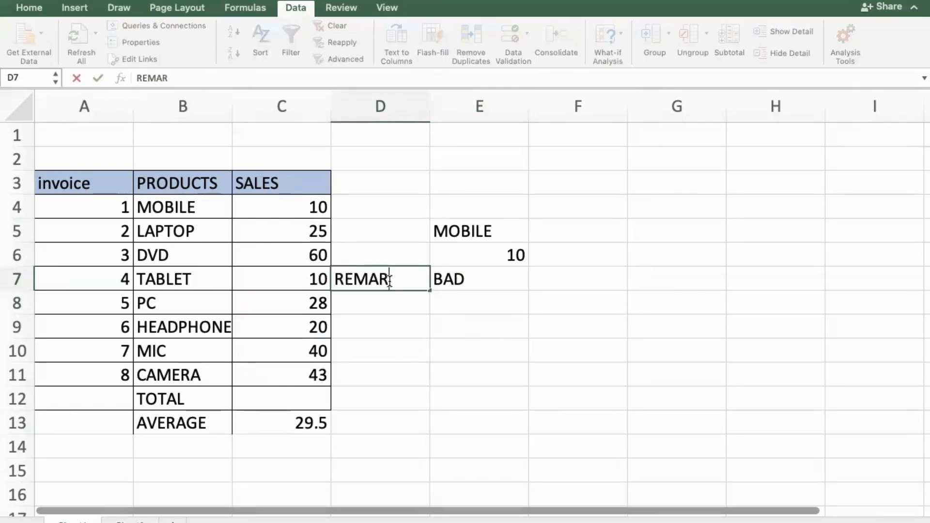
pyautogui.press('Return')
pyautogui.click(390, 280)
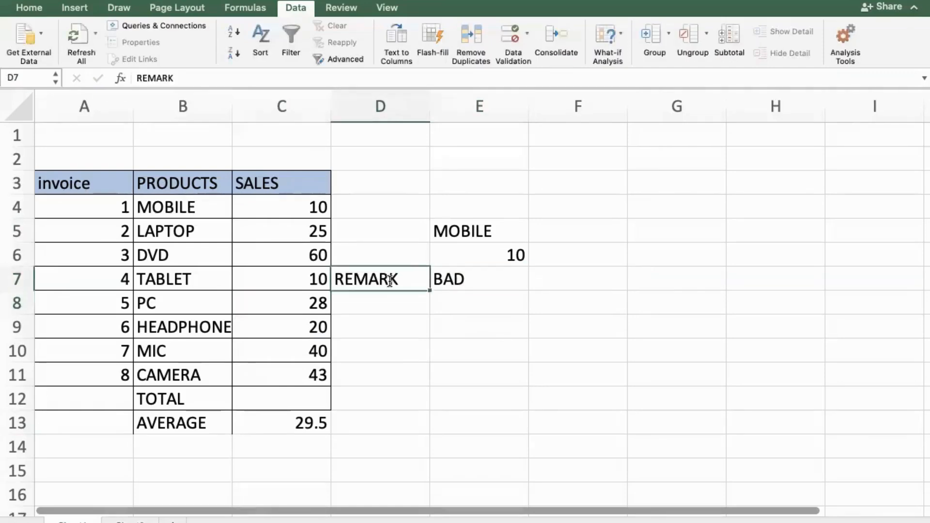
pyautogui.press('Right')
# - Set TABLET's sales in C7 to 30
pyautogui.click(296, 275)
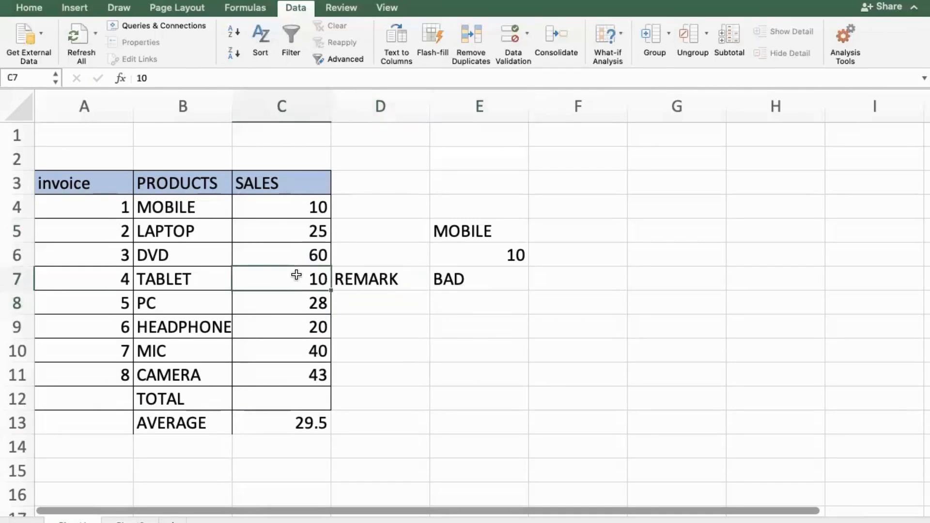
pyautogui.write('30')
pyautogui.press('Return')
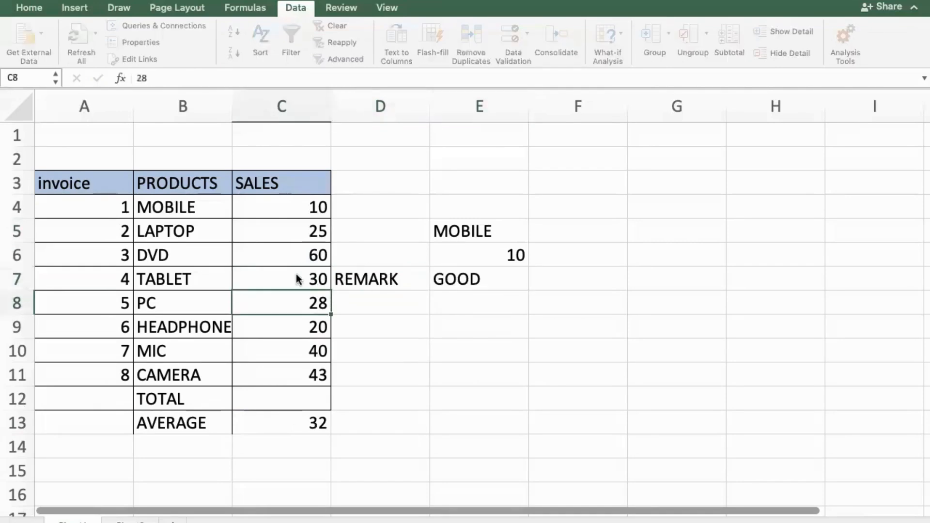
# - Point out VLOOKUP as the fifth topic on the feature list sheet and return to the sales table
pyautogui.click(423, 378)
pyautogui.click(522, 325)
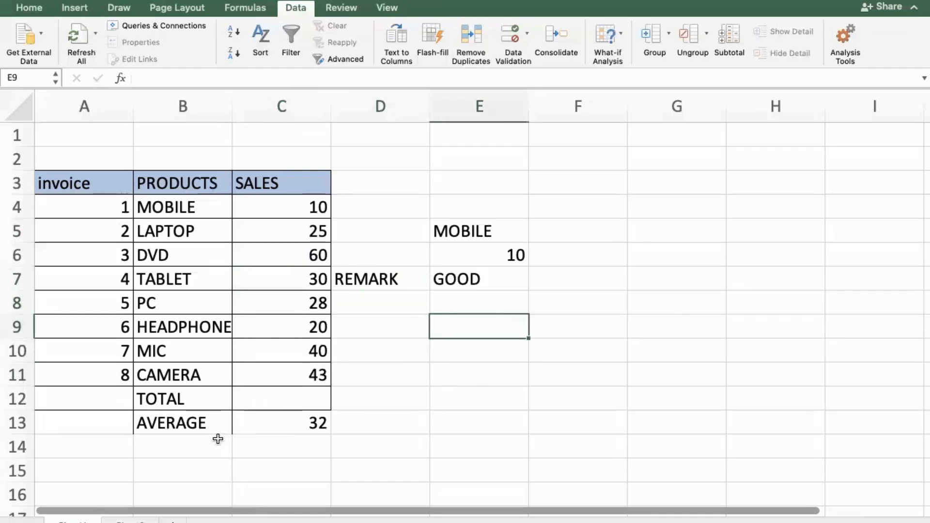
pyautogui.click(130, 522)
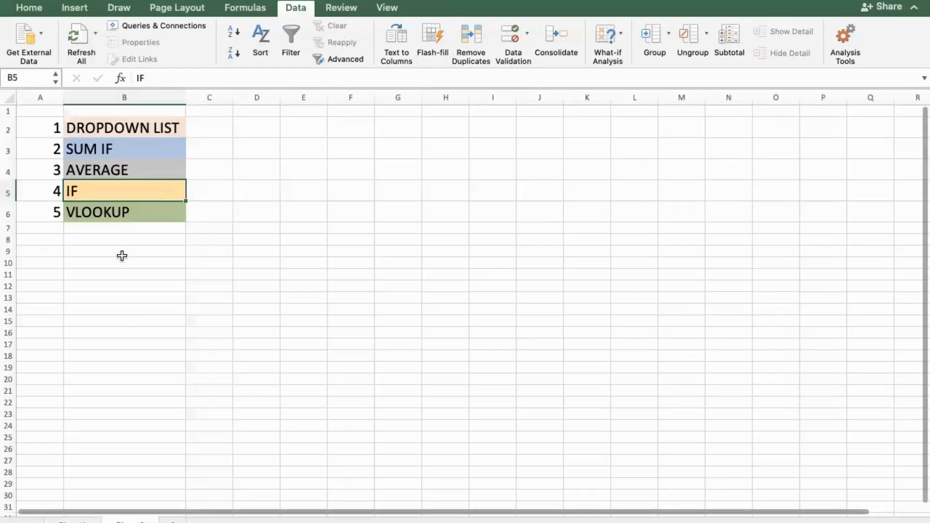
pyautogui.click(120, 216)
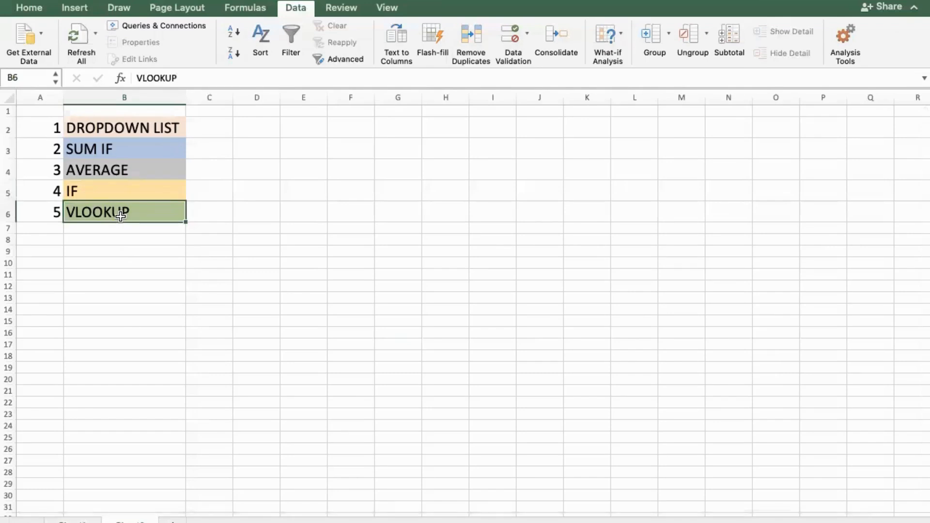
pyautogui.click(73, 521)
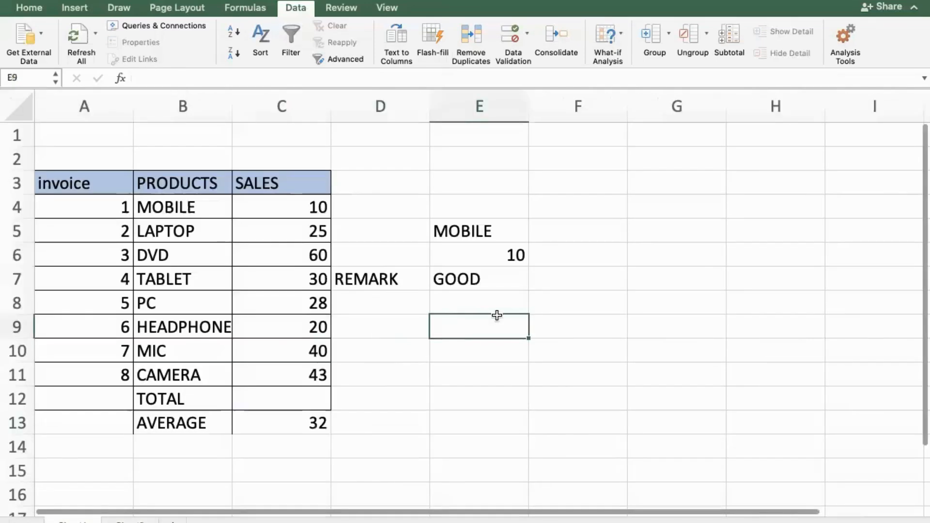
# - Start a VLOOKUP formula in G6 with G5 as the lookup value and A4:C11 as the table array
pyautogui.click(677, 262)
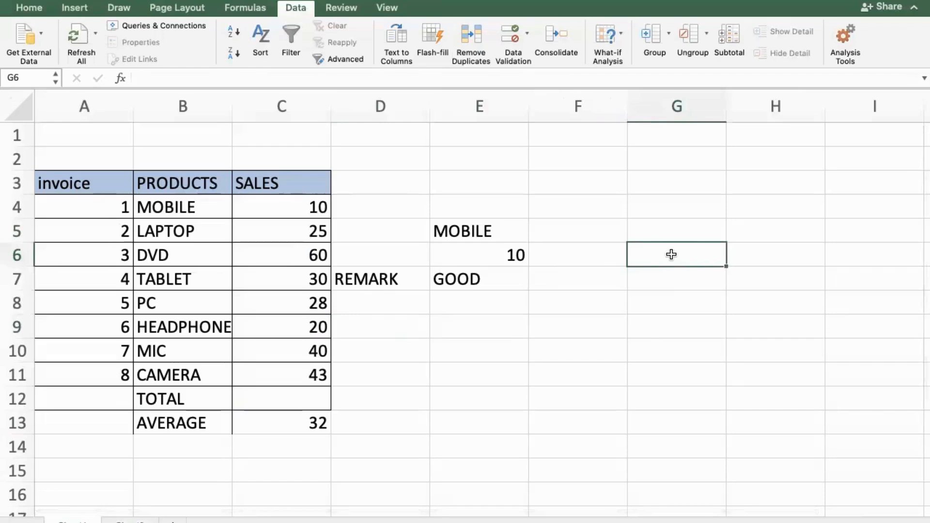
pyautogui.write('=')
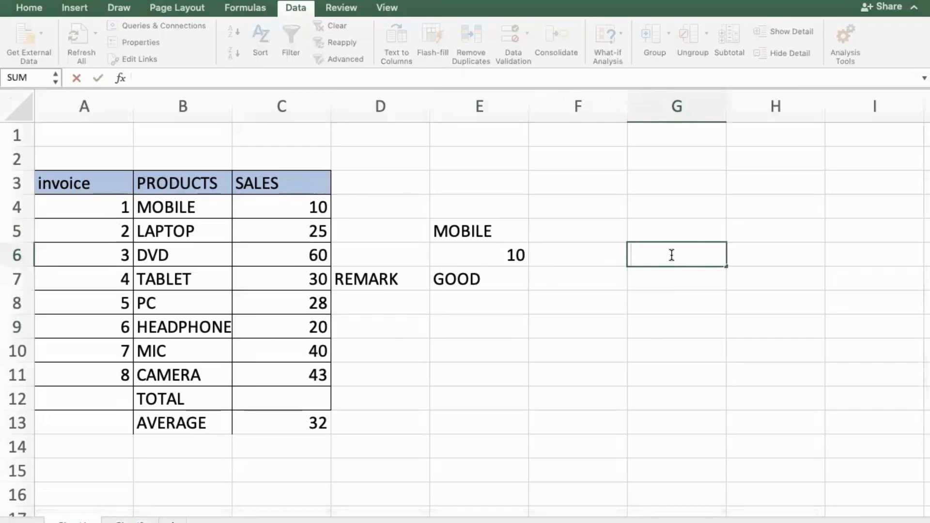
pyautogui.write('VLO')
pyautogui.doubleClick(667, 286)
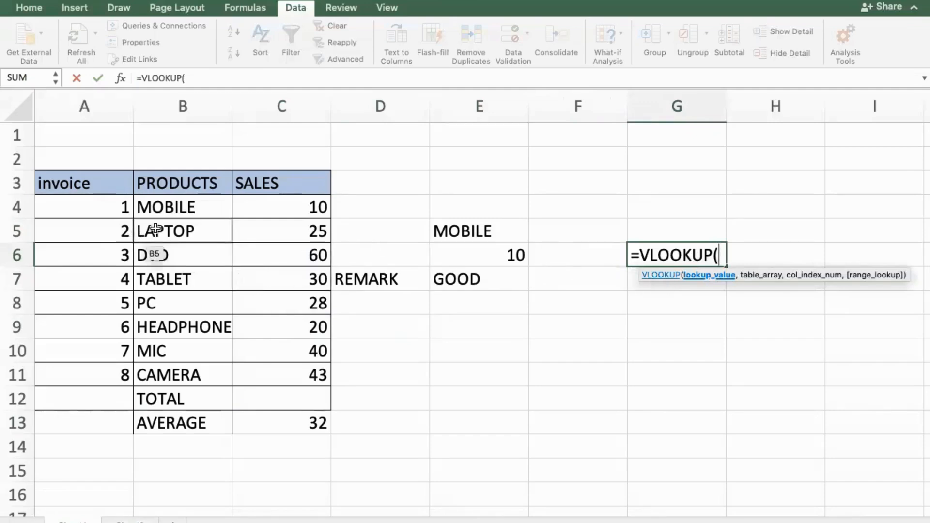
pyautogui.click(650, 230)
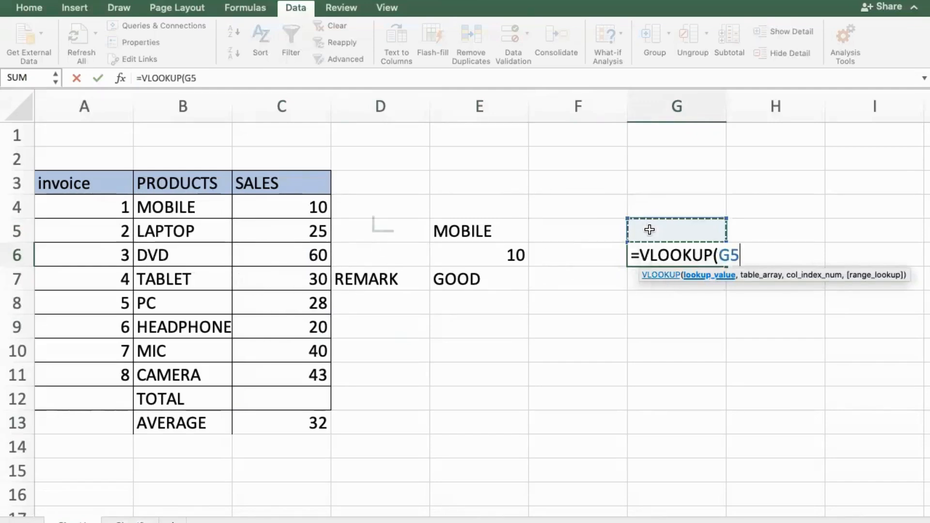
pyautogui.write(',')
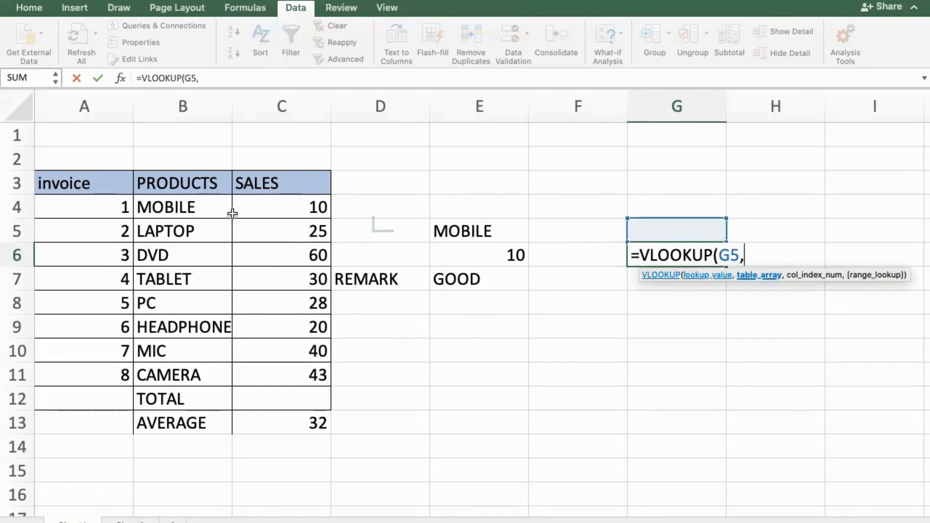
pyautogui.moveTo(116, 201); pyautogui.dragTo(204, 207)
pyautogui.moveTo(272, 304); pyautogui.dragTo(291, 386)
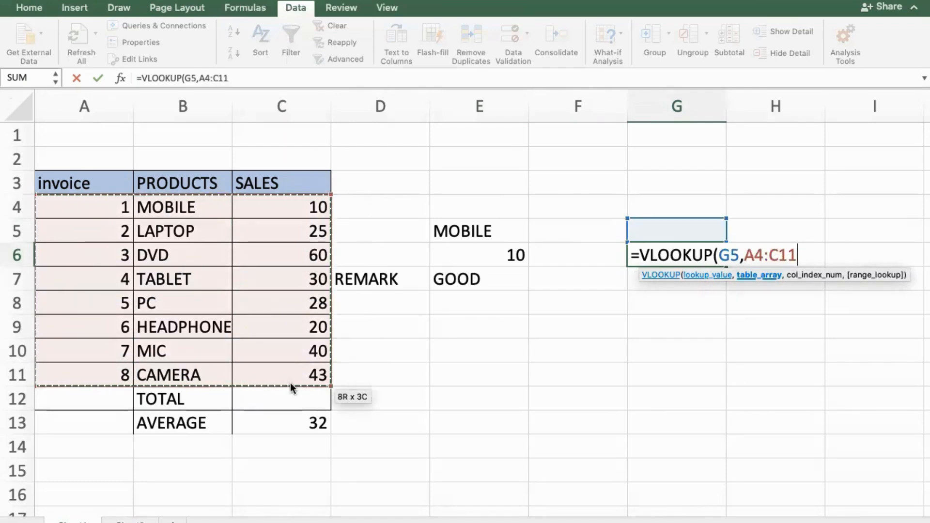
pyautogui.write(',')
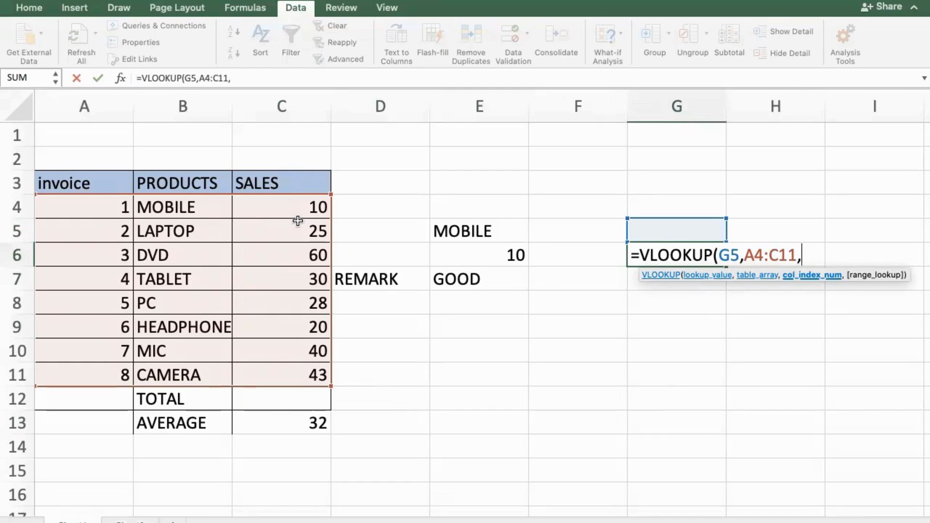
# - Complete the VLOOKUP in G6 with column index 3, replacing the C4:C11 range tried for that argument
pyautogui.moveTo(301, 212); pyautogui.dragTo(309, 368)
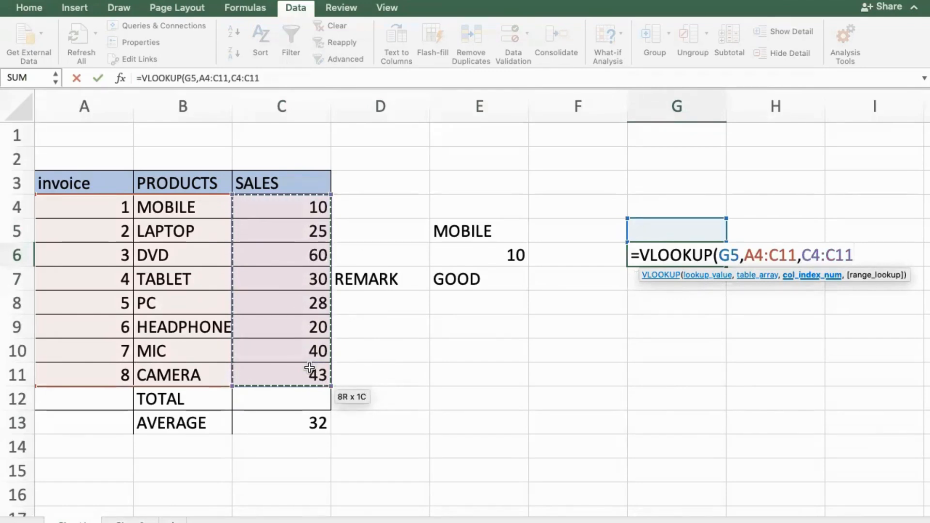
pyautogui.press('shift+super+Left')
pyautogui.hotkey('shift', 'Right')
pyautogui.hotkey('shift', 'Right')
pyautogui.click(854, 255)
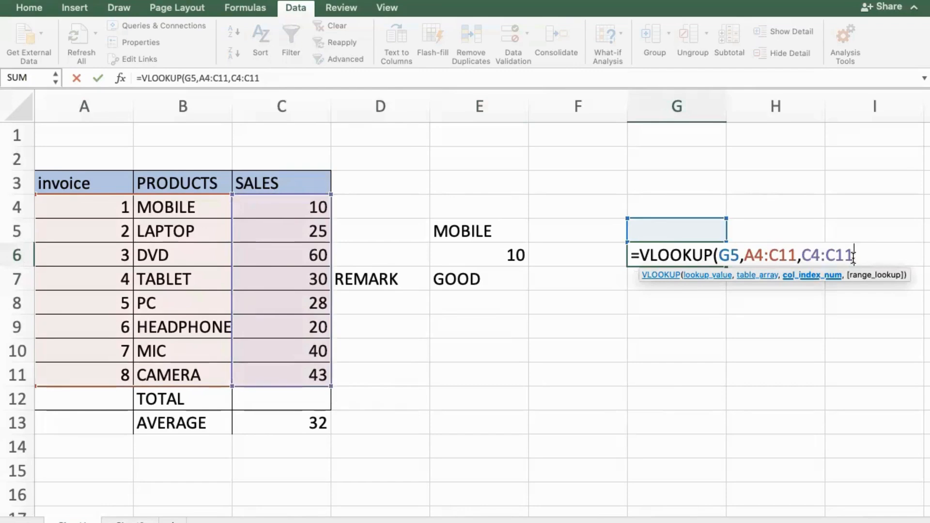
pyautogui.hotkey('shift', 'Left')
pyautogui.hotkey('shift', 'Left')
pyautogui.hotkey('shift', 'Left')
pyautogui.hotkey('shift', 'Left')
pyautogui.hotkey('shift', 'Left')
pyautogui.hotkey('shift', 'Left')
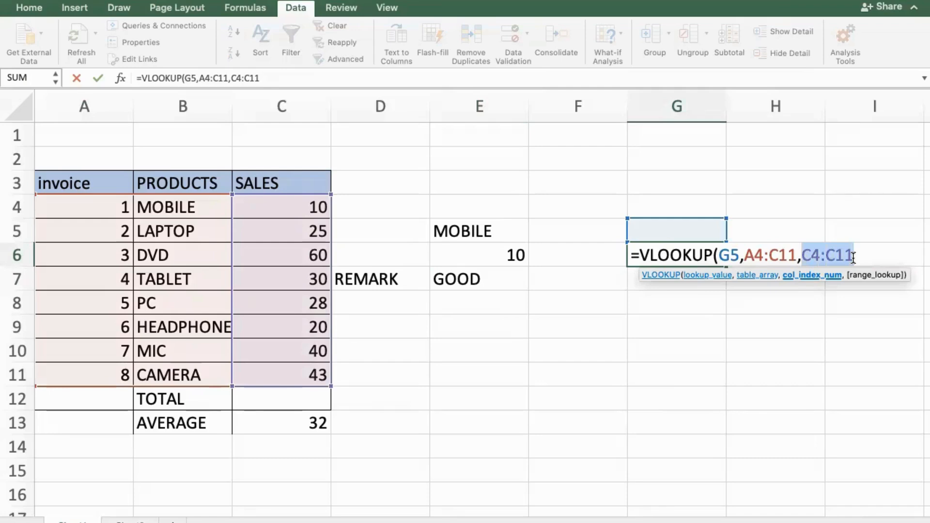
pyautogui.write('3)')
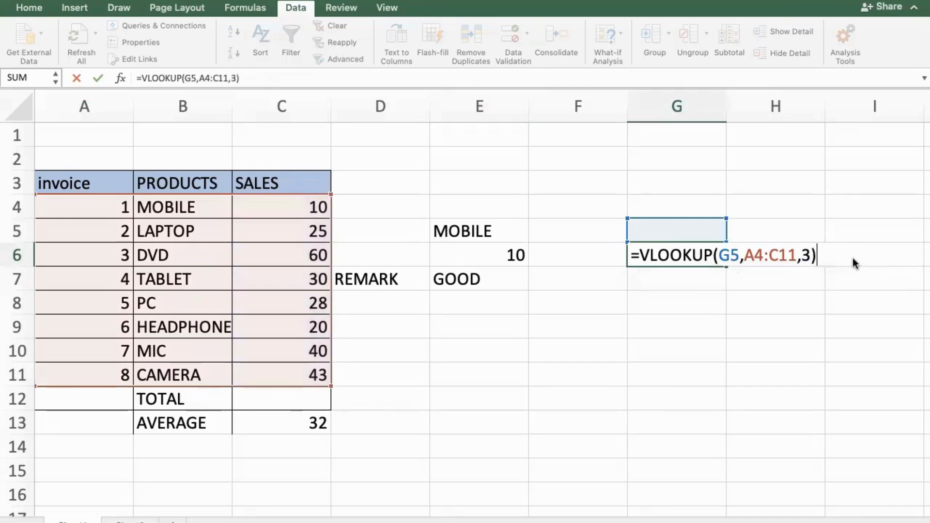
pyautogui.press('Return')
# - Enter 3 in G5 as the invoice number to look up
pyautogui.click(695, 234)
pyautogui.write('3')
pyautogui.press('Return')
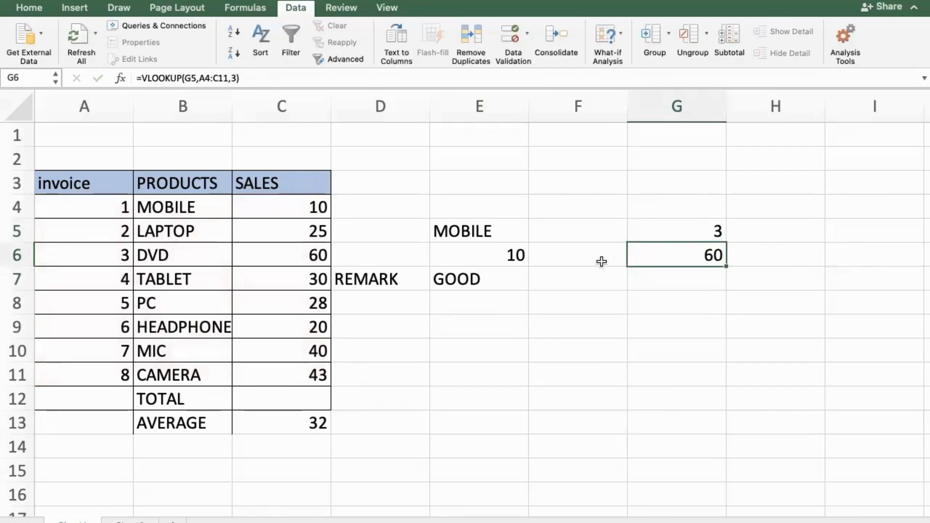
# - Compare the VLOOKUP result in G6 with the product and sales cells of invoice 3 in the table
pyautogui.press('Left')
pyautogui.press('Right')
pyautogui.press('Left')
pyautogui.press('Left')
pyautogui.press('Left')
pyautogui.press('Left')
pyautogui.press('Left')
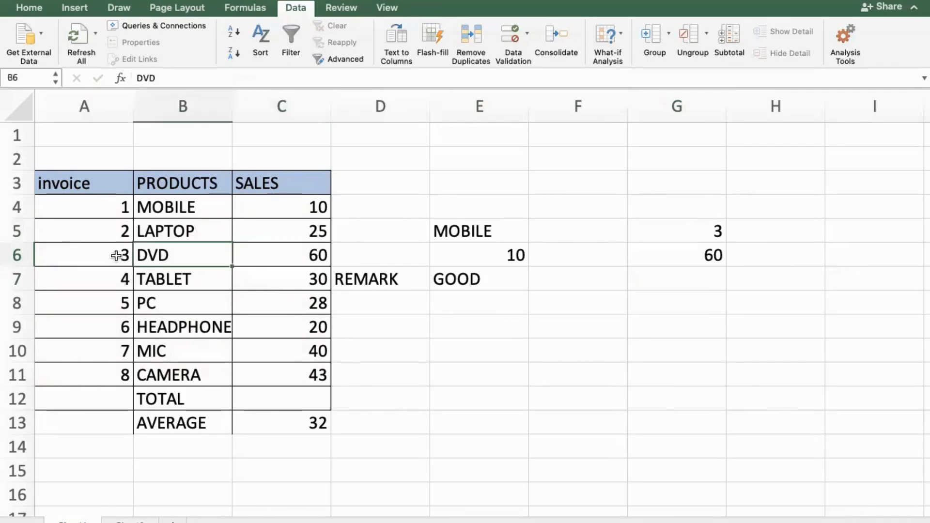
pyautogui.press('Left')
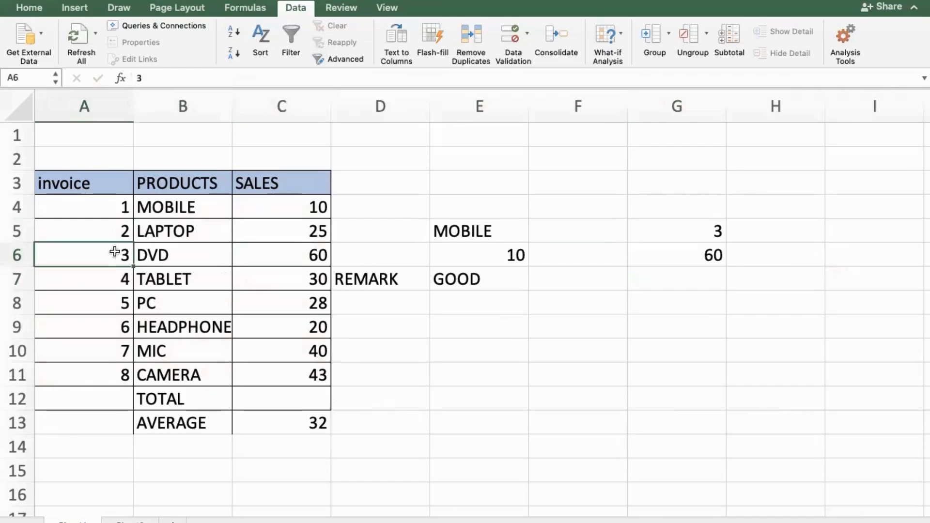
pyautogui.click(290, 253)
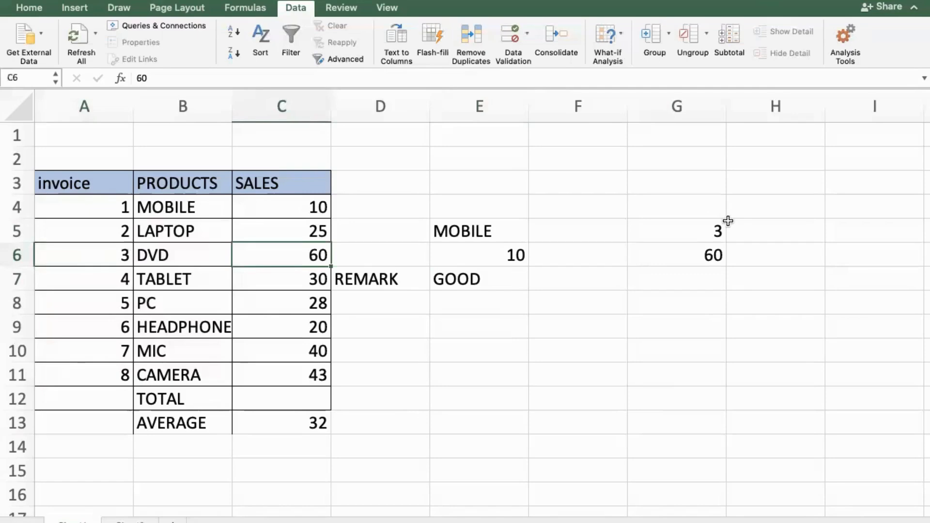
pyautogui.click(696, 257)
pyautogui.doubleClick(688, 257)
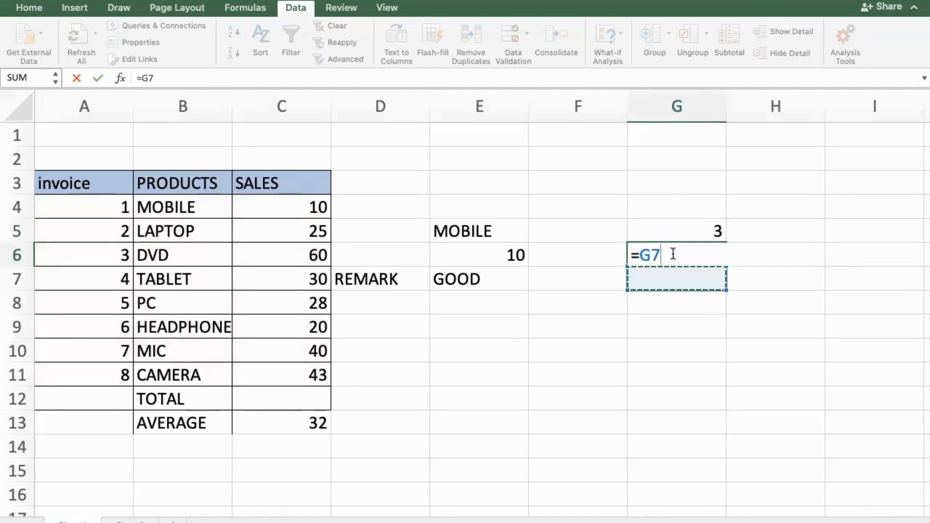
pyautogui.press('Down')
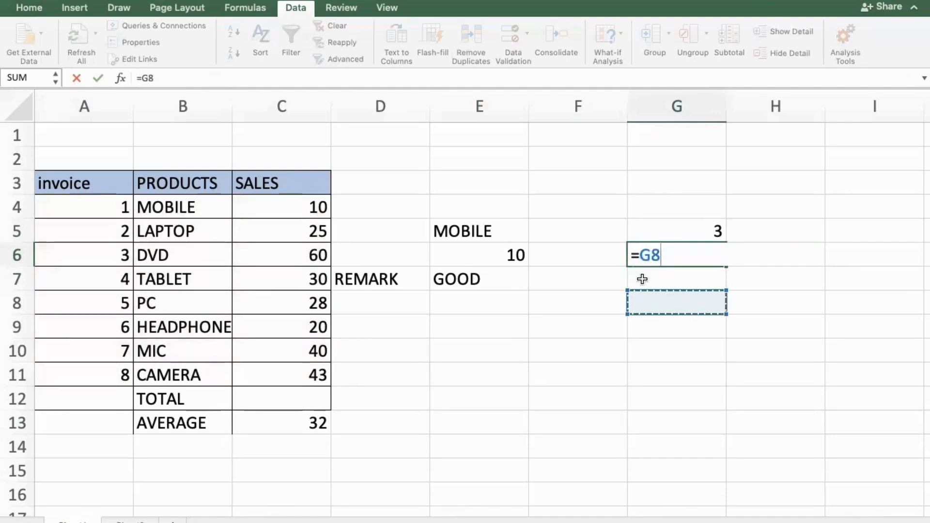
pyautogui.press('Return')
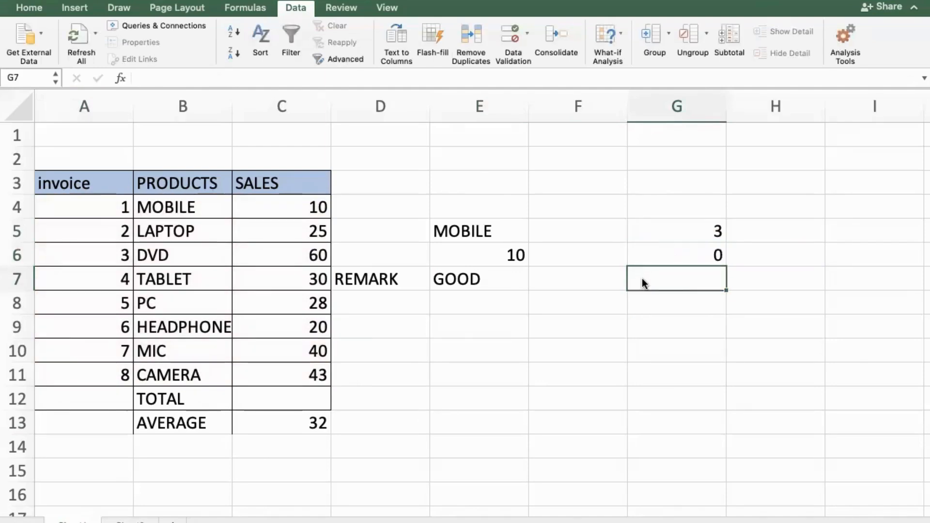
pyautogui.hotkey('ctrl', 'z')
# - Reuse the VLOOKUP formula in G7 with column index 2, as =VLOOKUP(G5,A4:C11,2), to return the product name
pyautogui.click(642, 278)
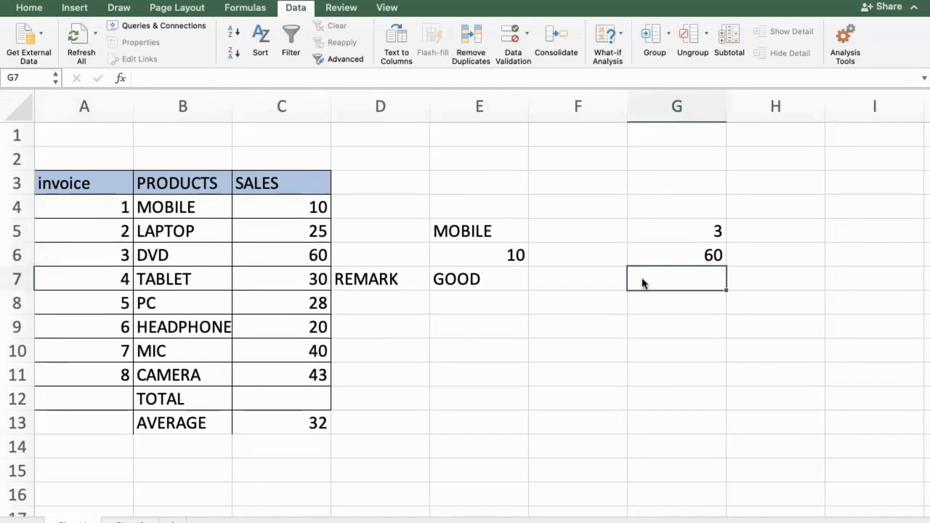
pyautogui.write('=VLOOKUP(G5,A4:C11,3)')
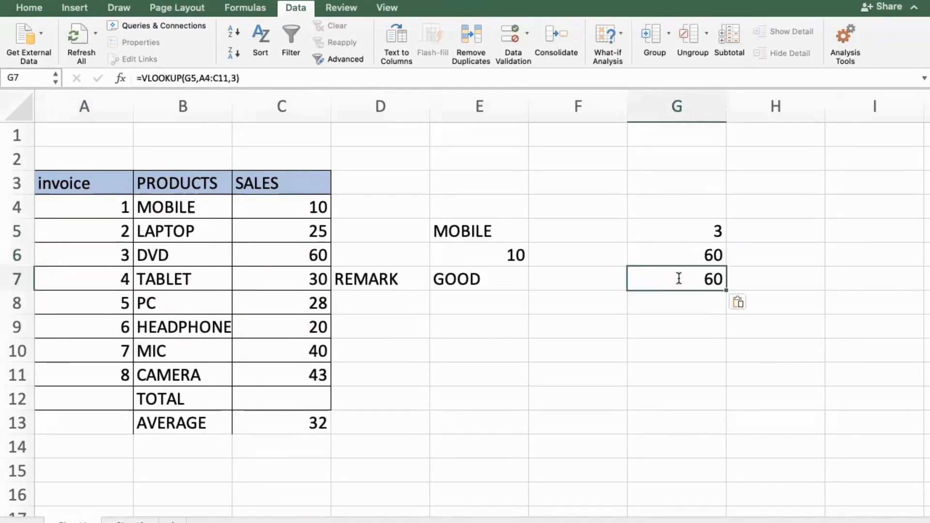
pyautogui.doubleClick(678, 279)
pyautogui.click(811, 279)
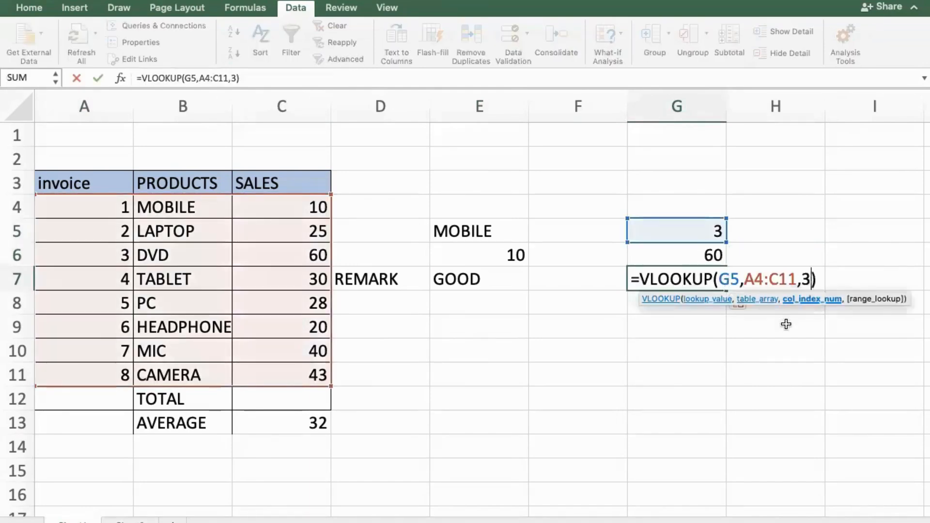
pyautogui.press('BackSpace')
pyautogui.write('2')
pyautogui.press('Return')
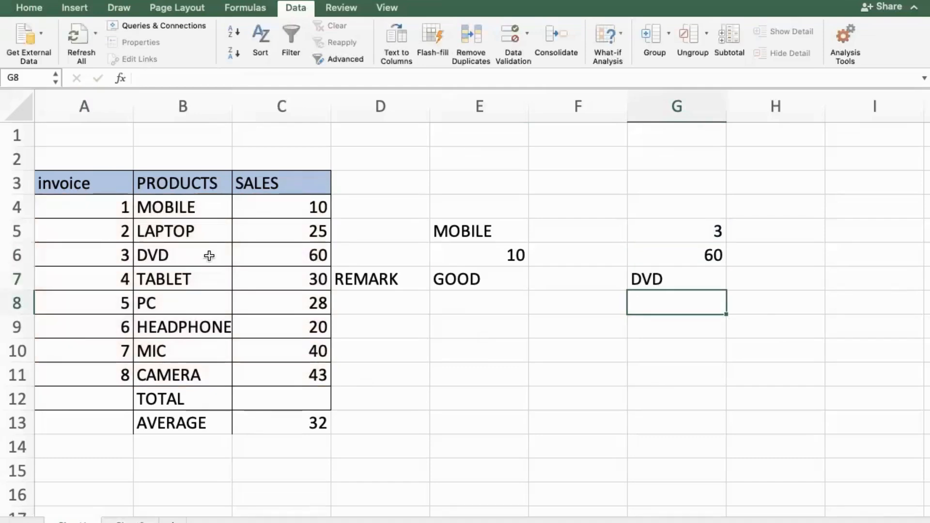
# - Check the VLOOKUP in G7 and its column index argument against the product name in B6
pyautogui.press('Up')
pyautogui.click(193, 253)
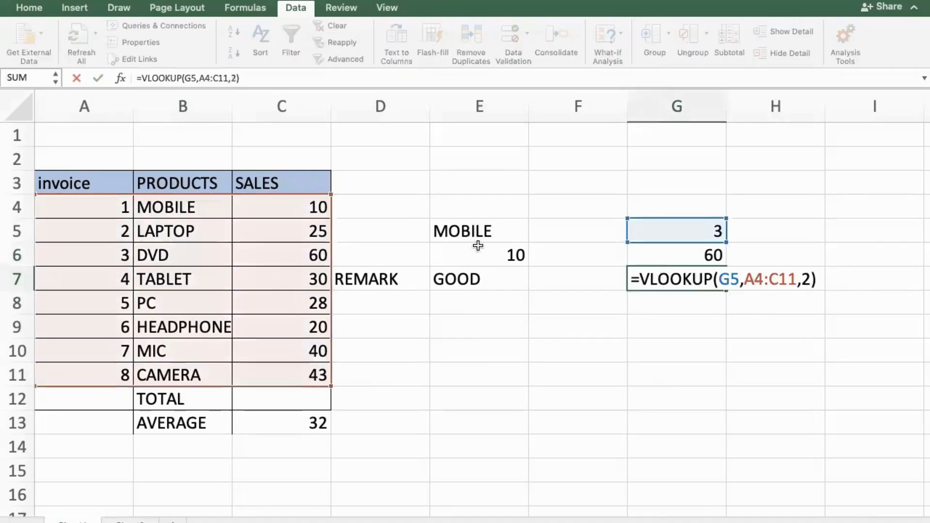
pyautogui.click(809, 278)
pyautogui.press('Return')
pyautogui.doubleClick(706, 255)
pyautogui.click(803, 255)
pyautogui.click(288, 257)
pyautogui.click(679, 350)
pyautogui.click(690, 236)
pyautogui.press('super+z')
pyautogui.click(183, 279)
pyautogui.click(704, 256)
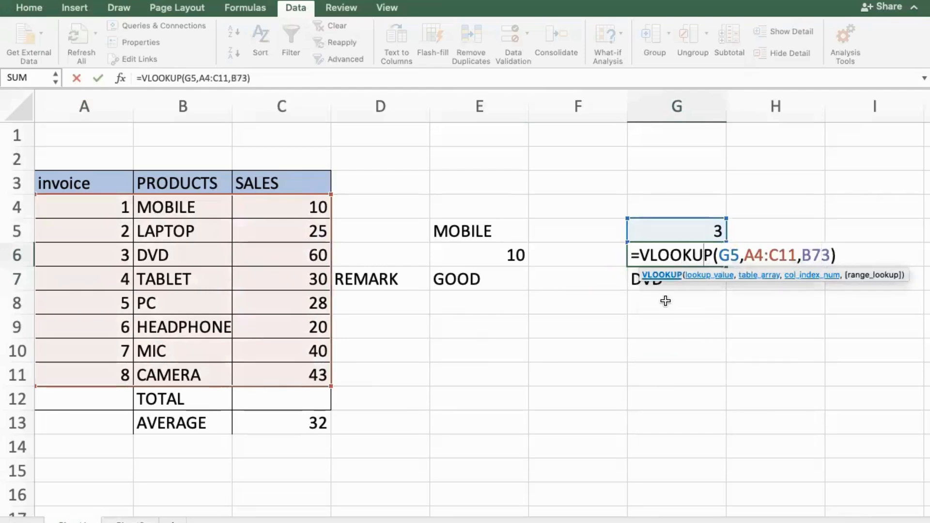
pyautogui.hotkey('ctrl', 'Return')
pyautogui.click(665, 301)
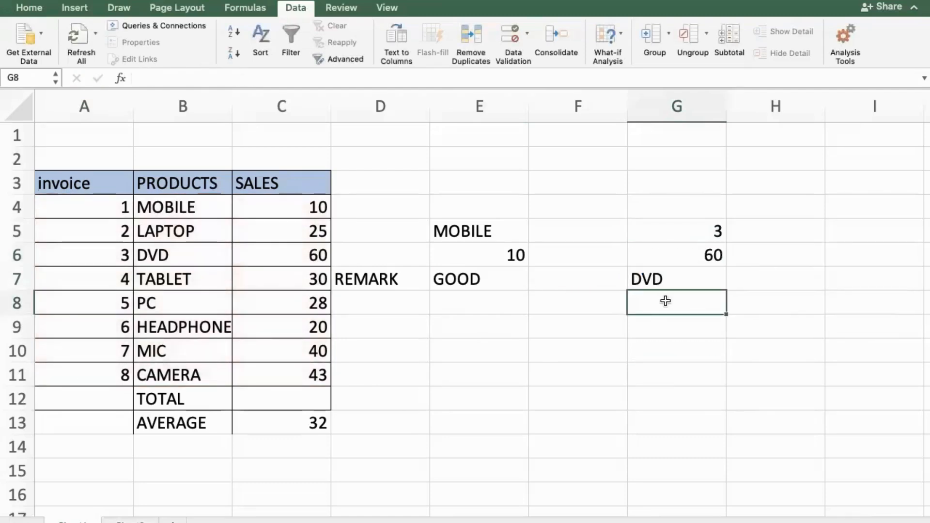
# - Set the lookup invoice number in G5 to 4 and compare both VLOOKUP results with the TABLET row
pyautogui.press('Up')
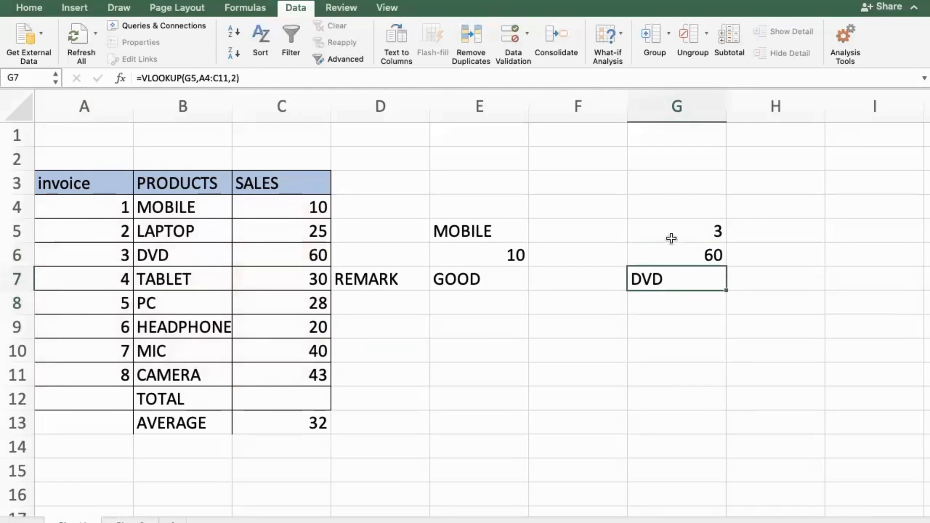
pyautogui.click(671, 237)
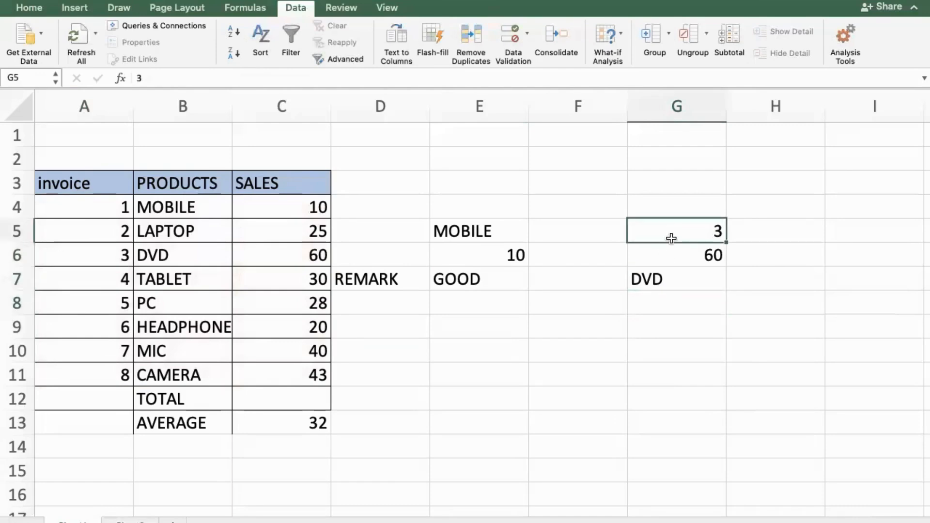
pyautogui.press('Delete')
pyautogui.write('4')
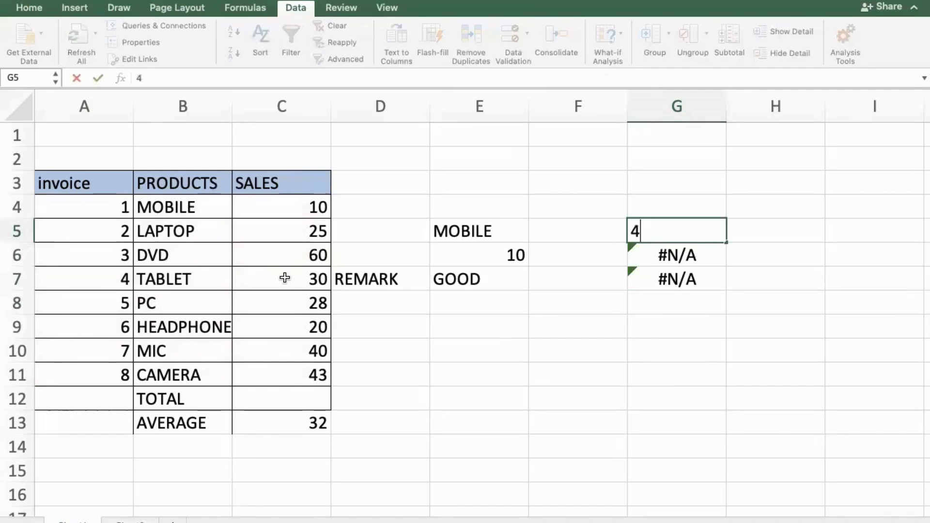
pyautogui.press('Return')
pyautogui.press('Down')
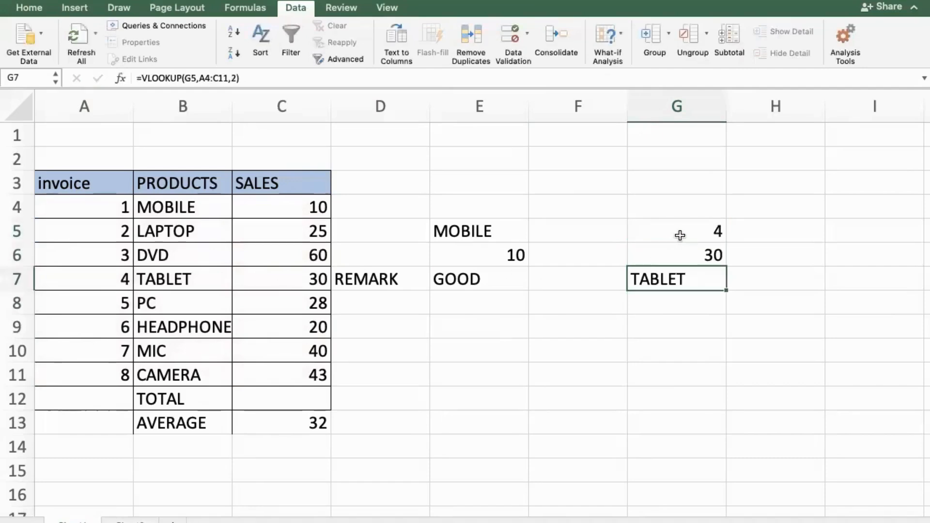
pyautogui.press('Left')
pyautogui.press('Left')
pyautogui.press('Left')
pyautogui.press('Left')
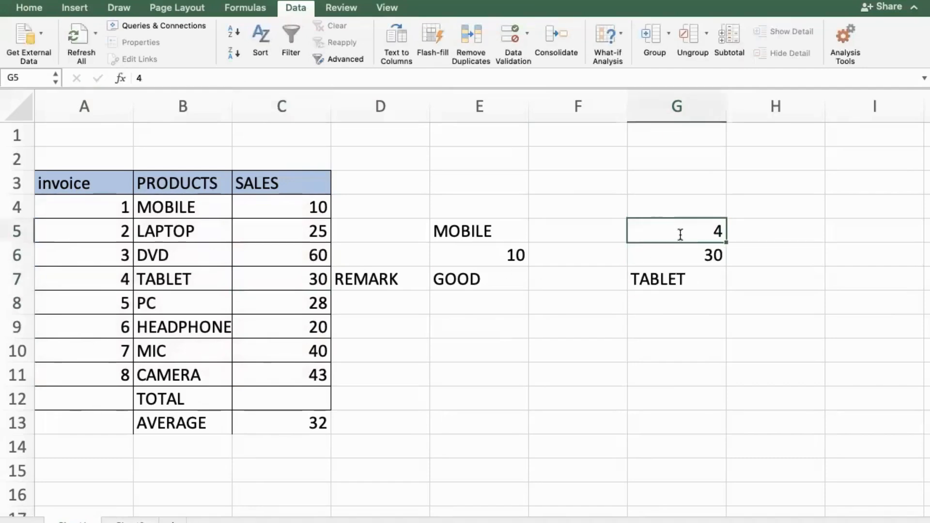
# - Set the lookup invoice number in G5 to 6, check both VLOOKUP results and return to the feature list sheet
pyautogui.write('6')
pyautogui.press('Return')
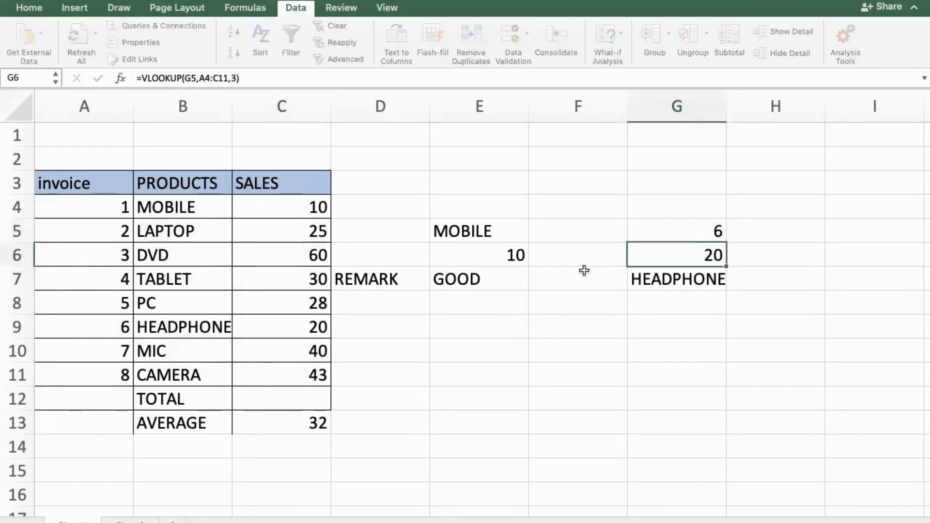
pyautogui.press('Down')
pyautogui.press('Left')
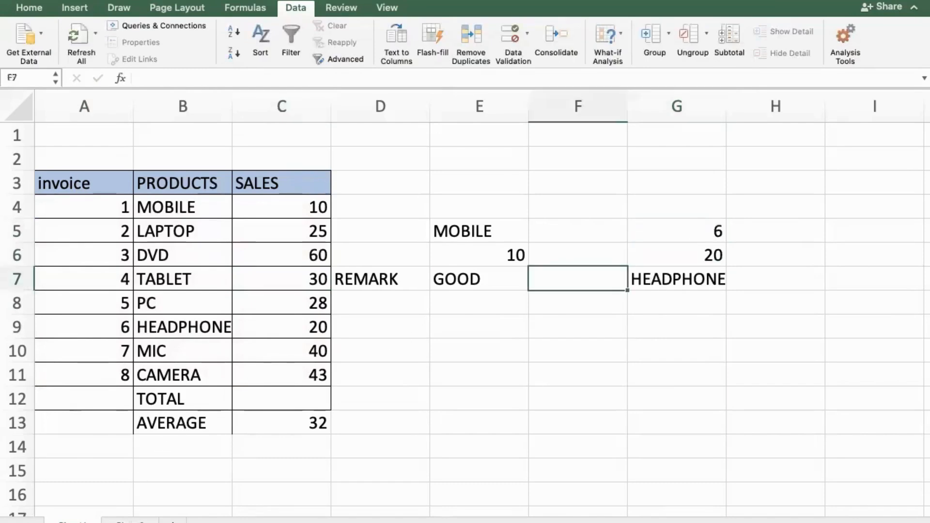
pyautogui.hotkey('ctrl', 'pagedown')
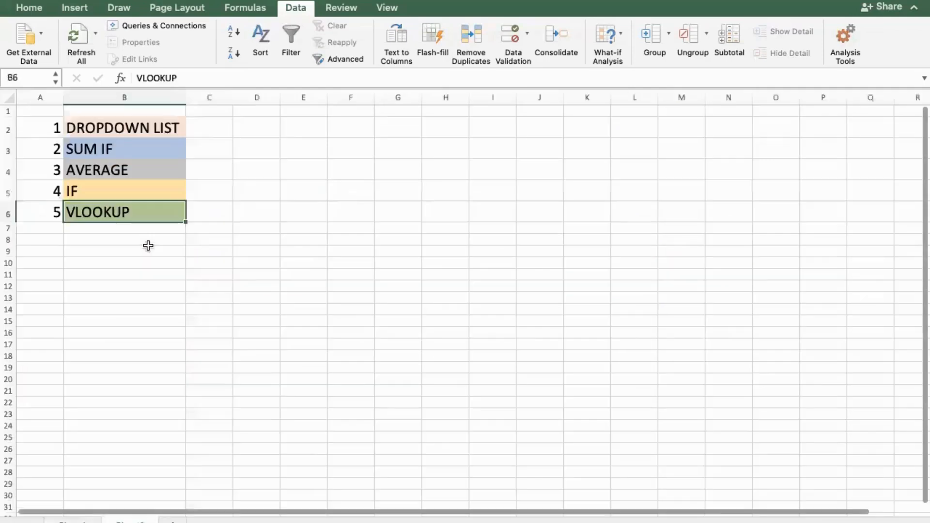